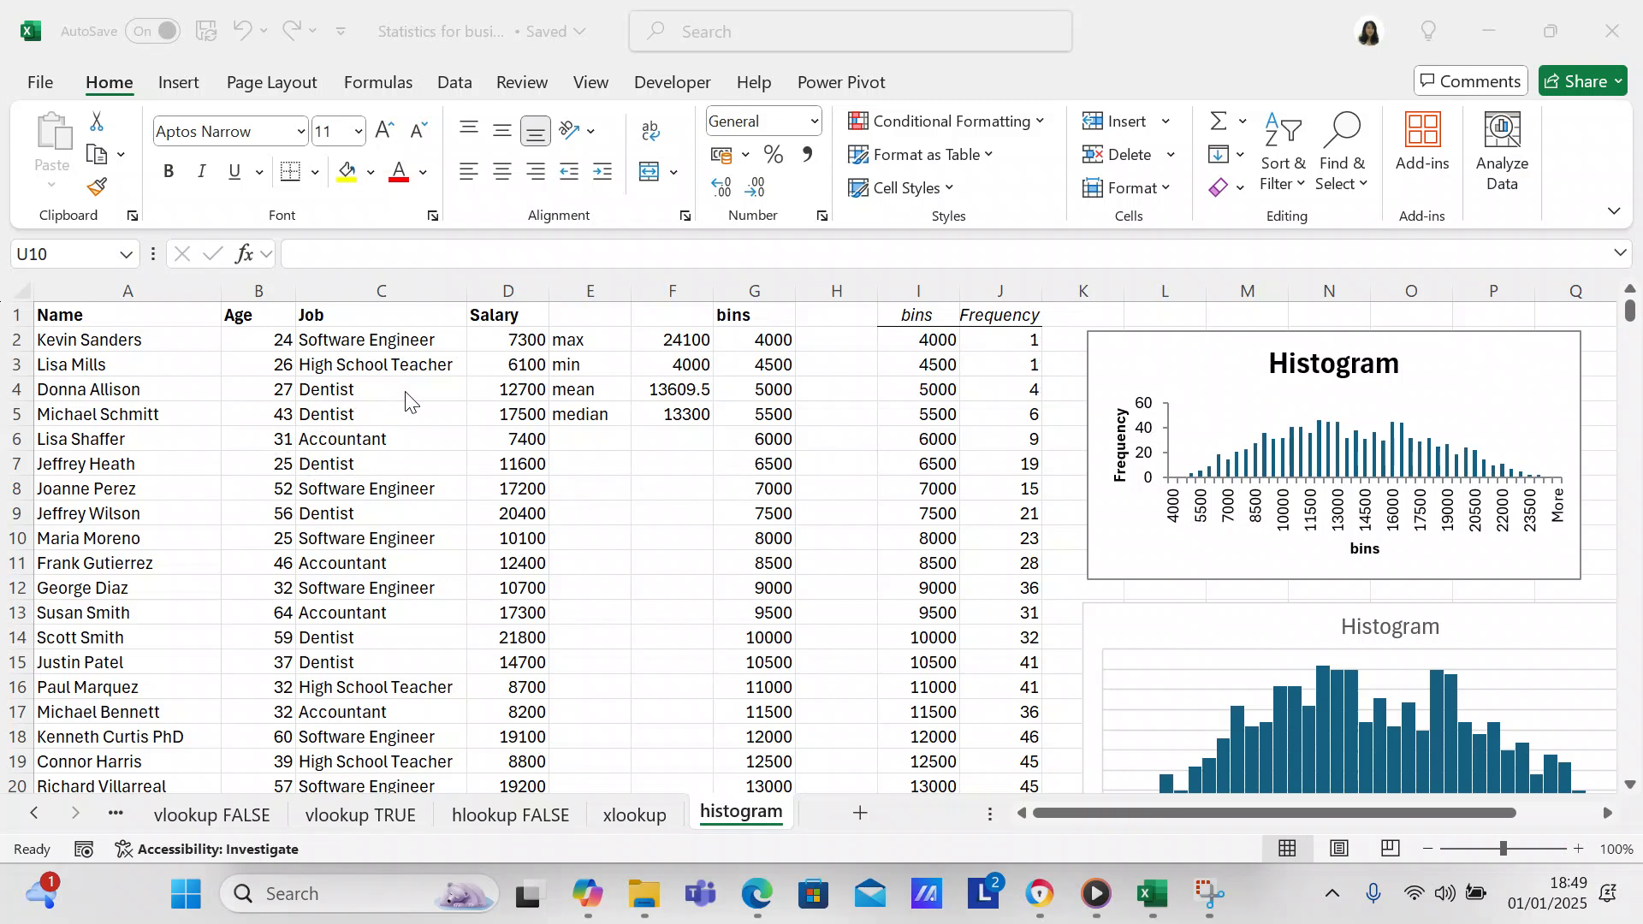
Inspect the formulas behind the salary max, min, mean and median in column F
click(506, 342)
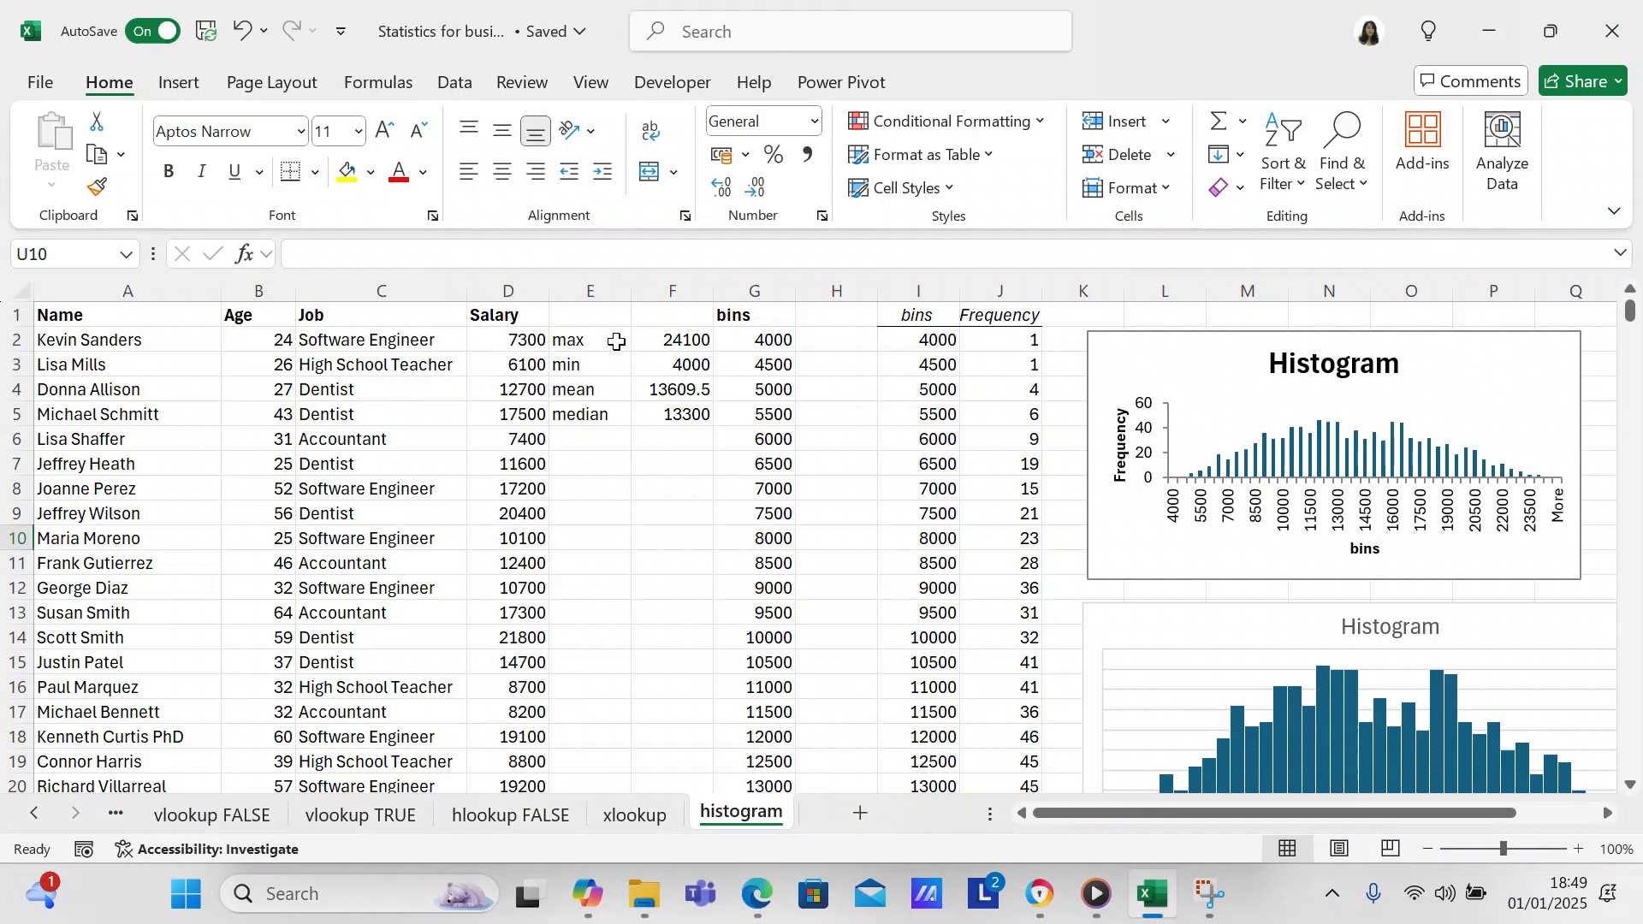
click(672, 342)
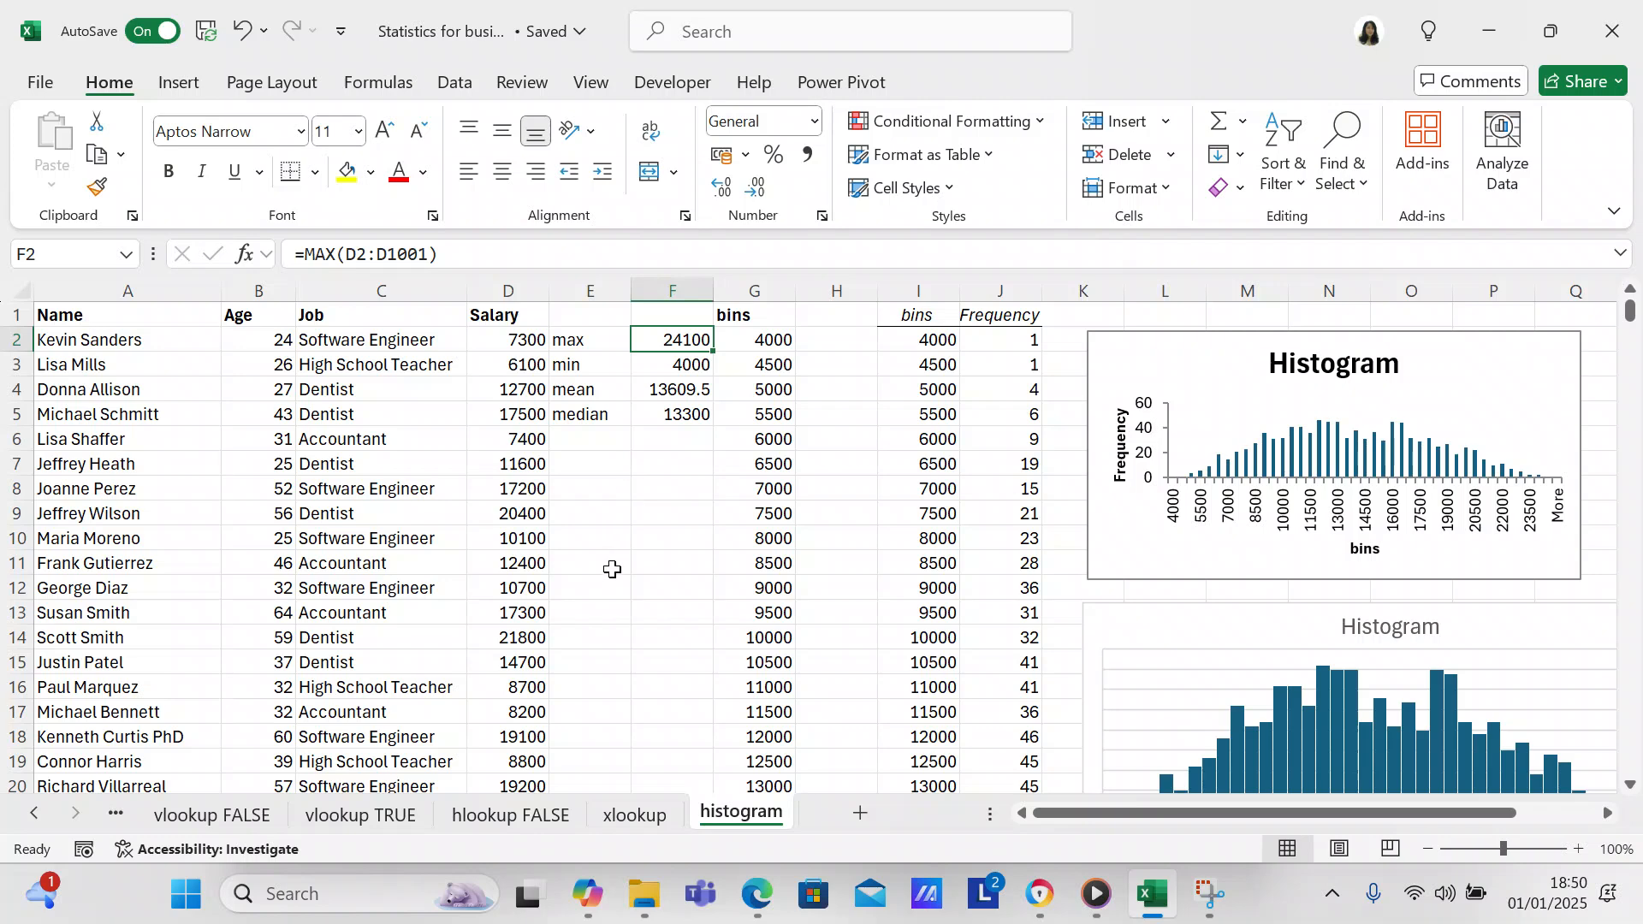
click(694, 364)
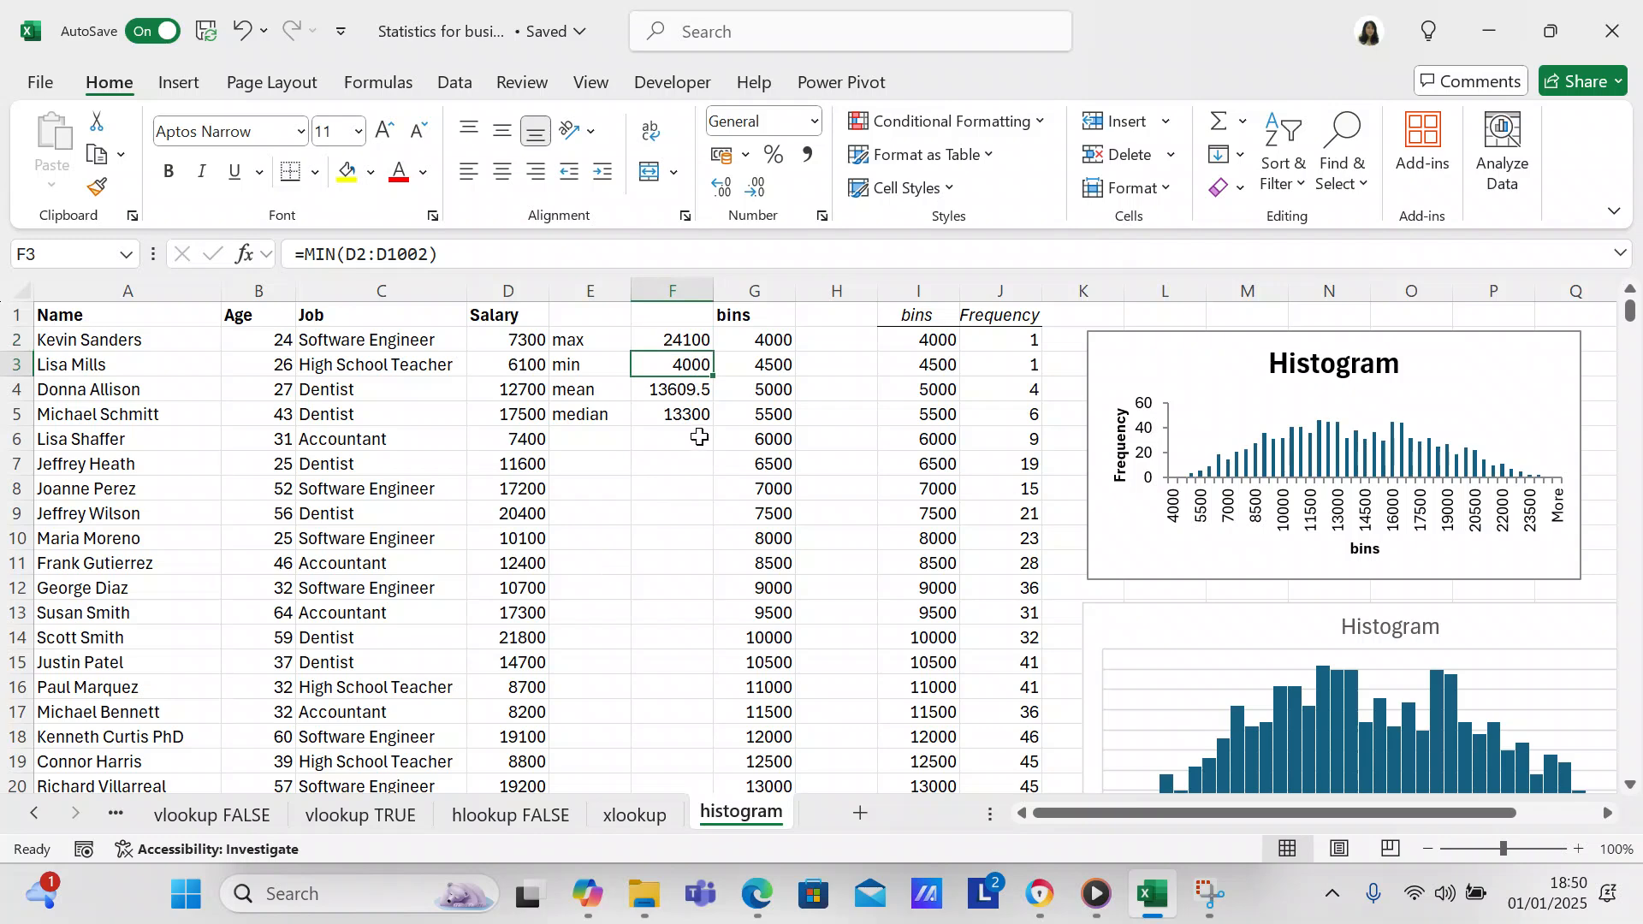
click(672, 394)
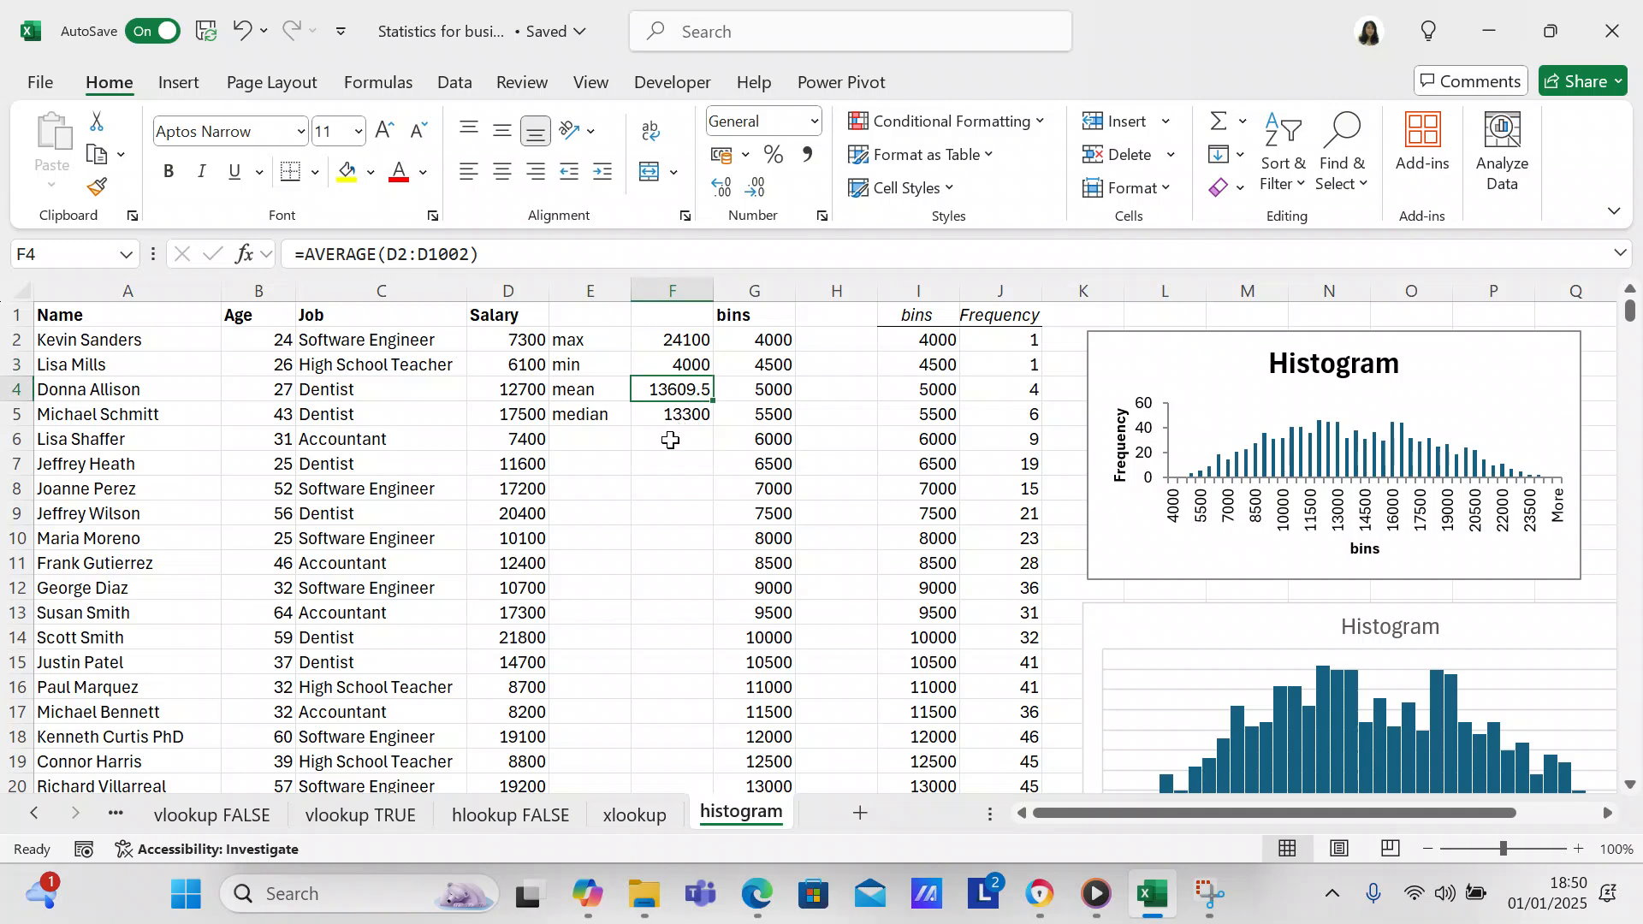
click(670, 440)
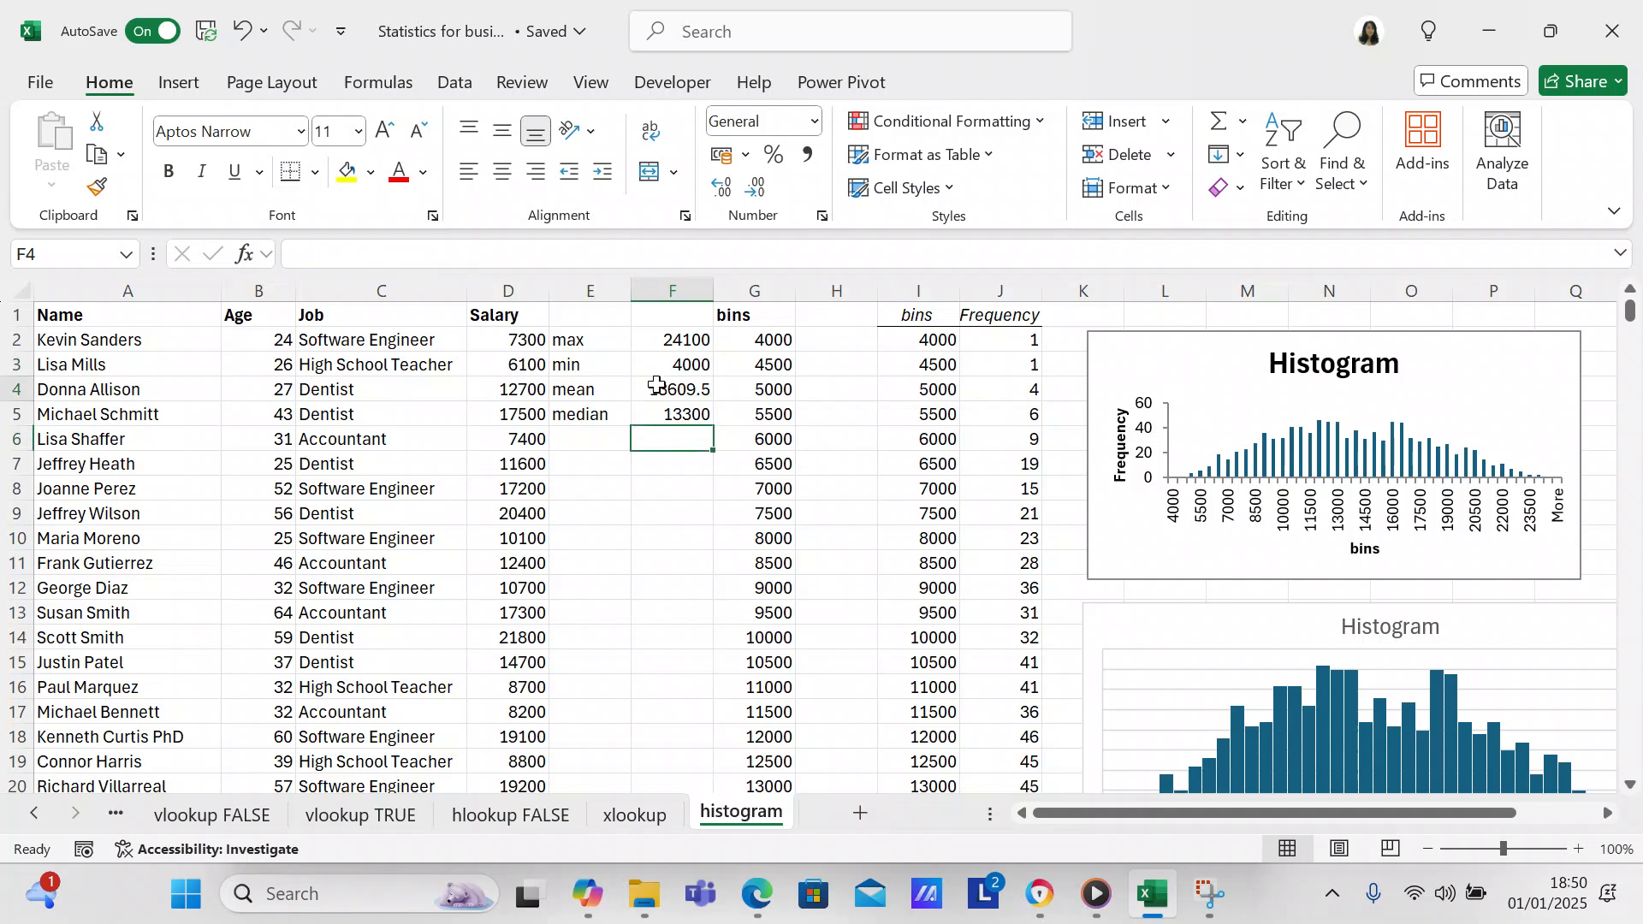
click(656, 385)
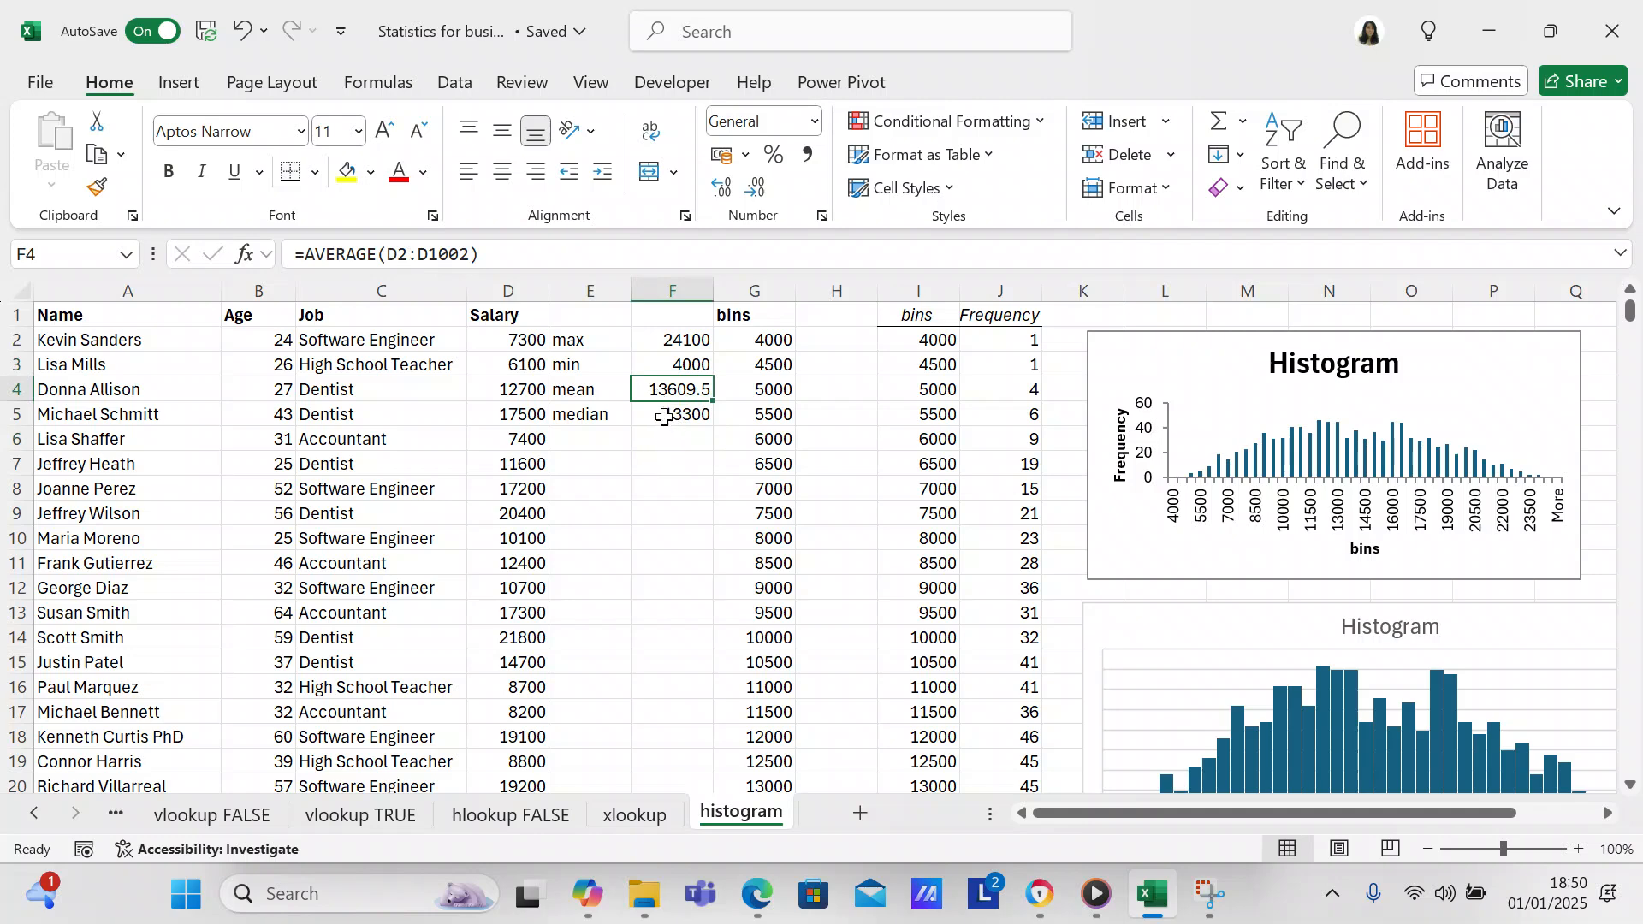
click(663, 415)
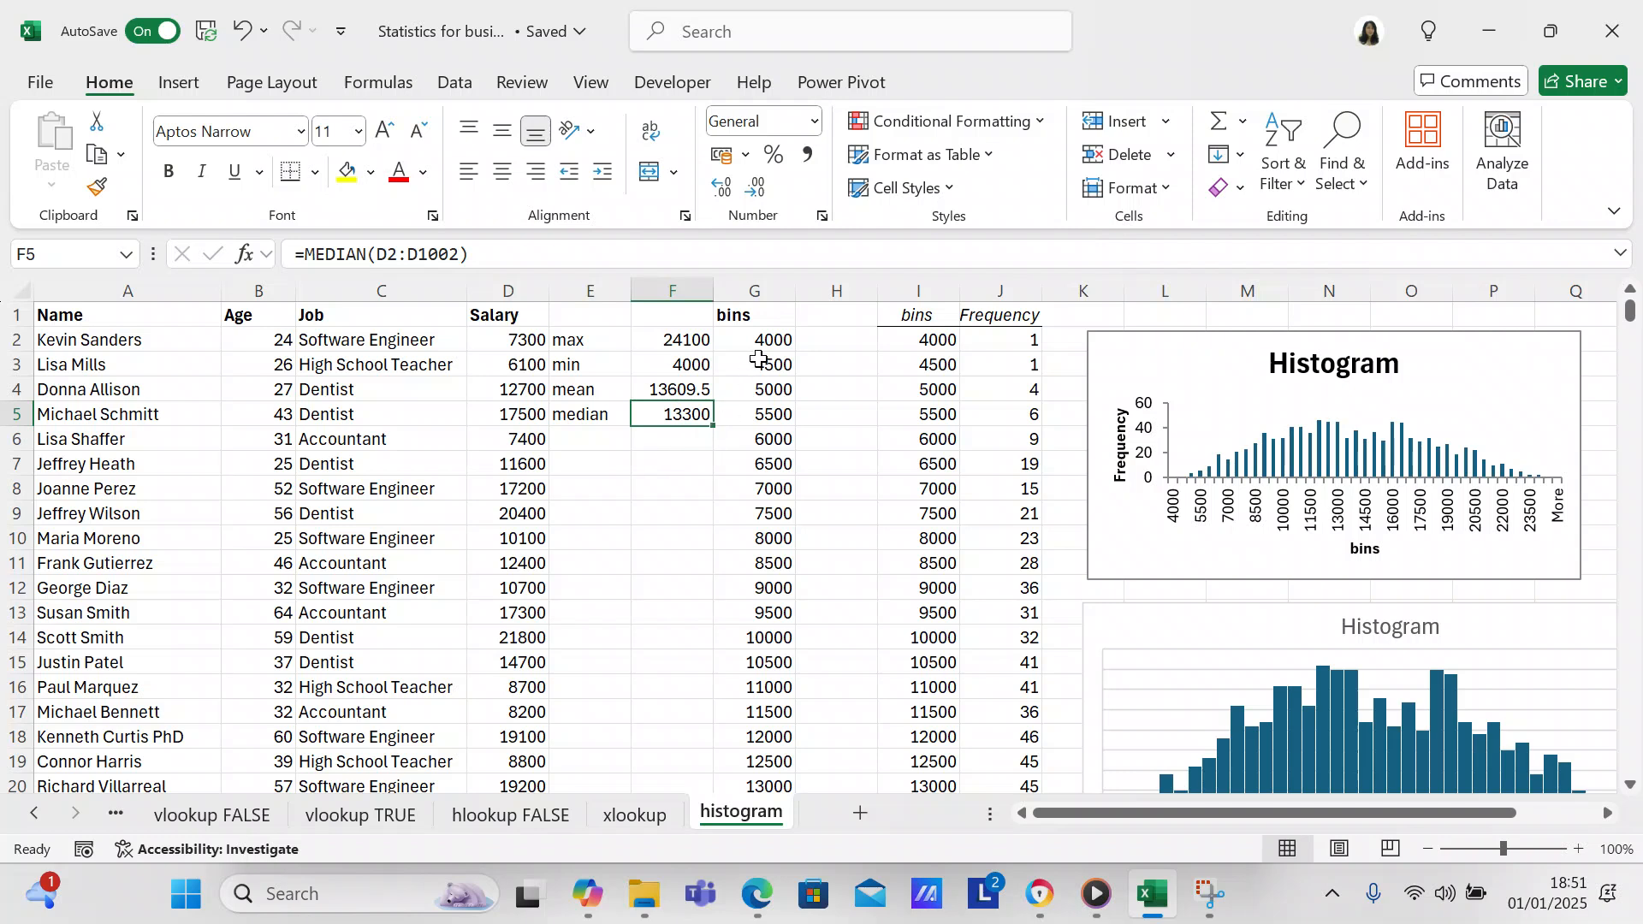
Examine the bins list in column G from its first value in G2 down to its last
click(757, 341)
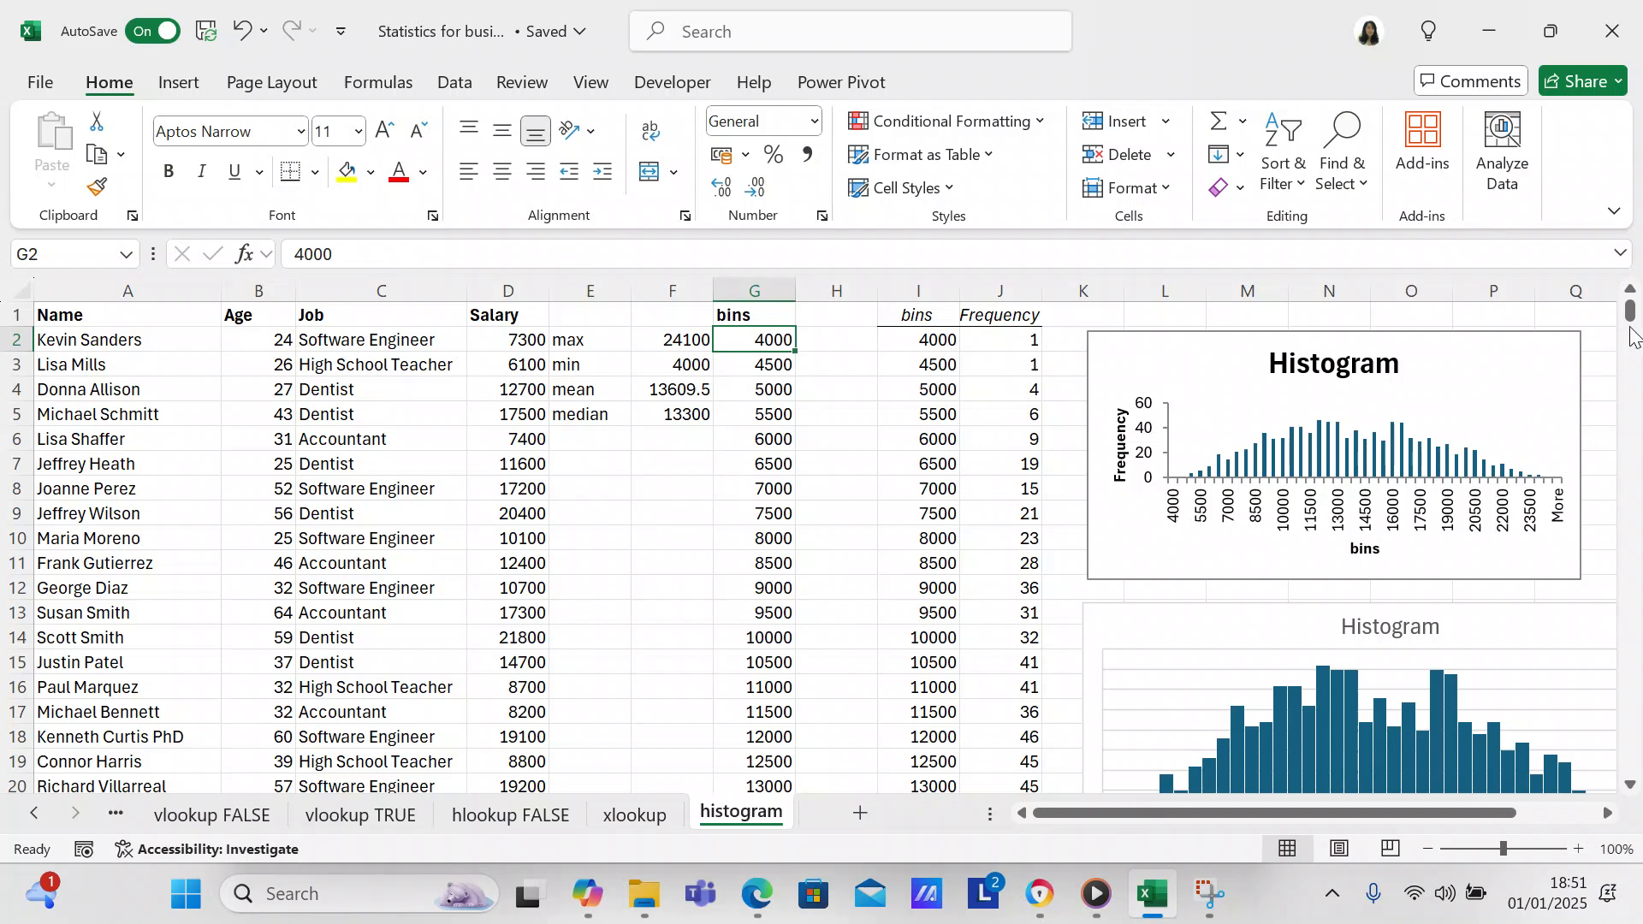
mouse_move(1632, 316)
mouse_down()
mouse_move(1631, 333)
mouse_move(1632, 308)
mouse_up()
drag(1639, 301, 1634, 333)
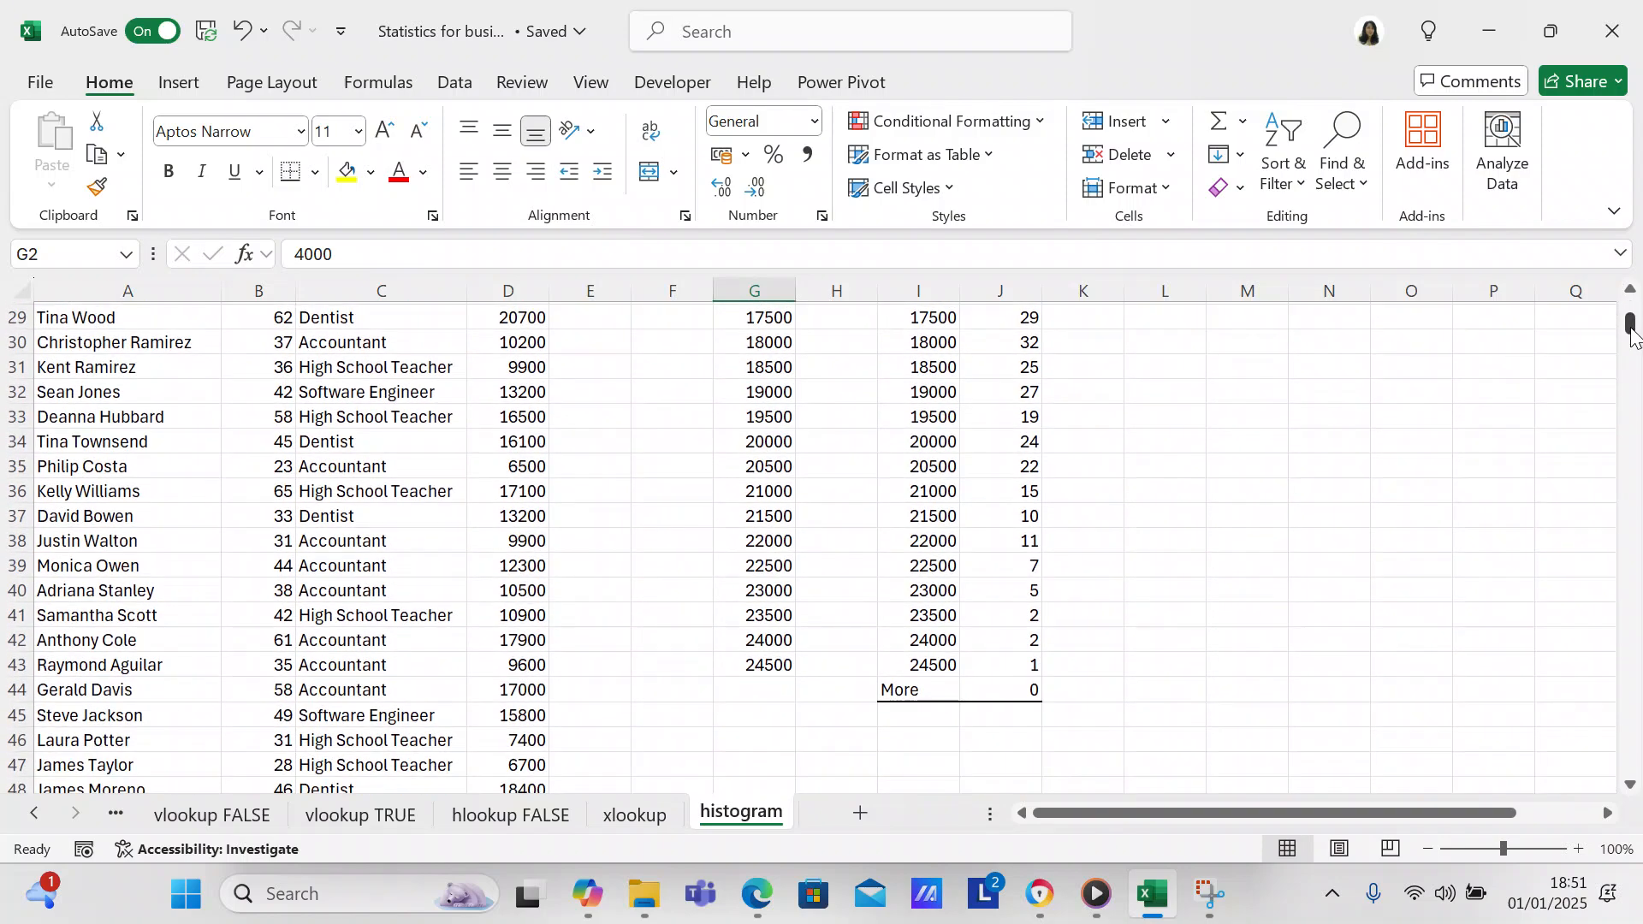
drag(1635, 334, 1635, 183)
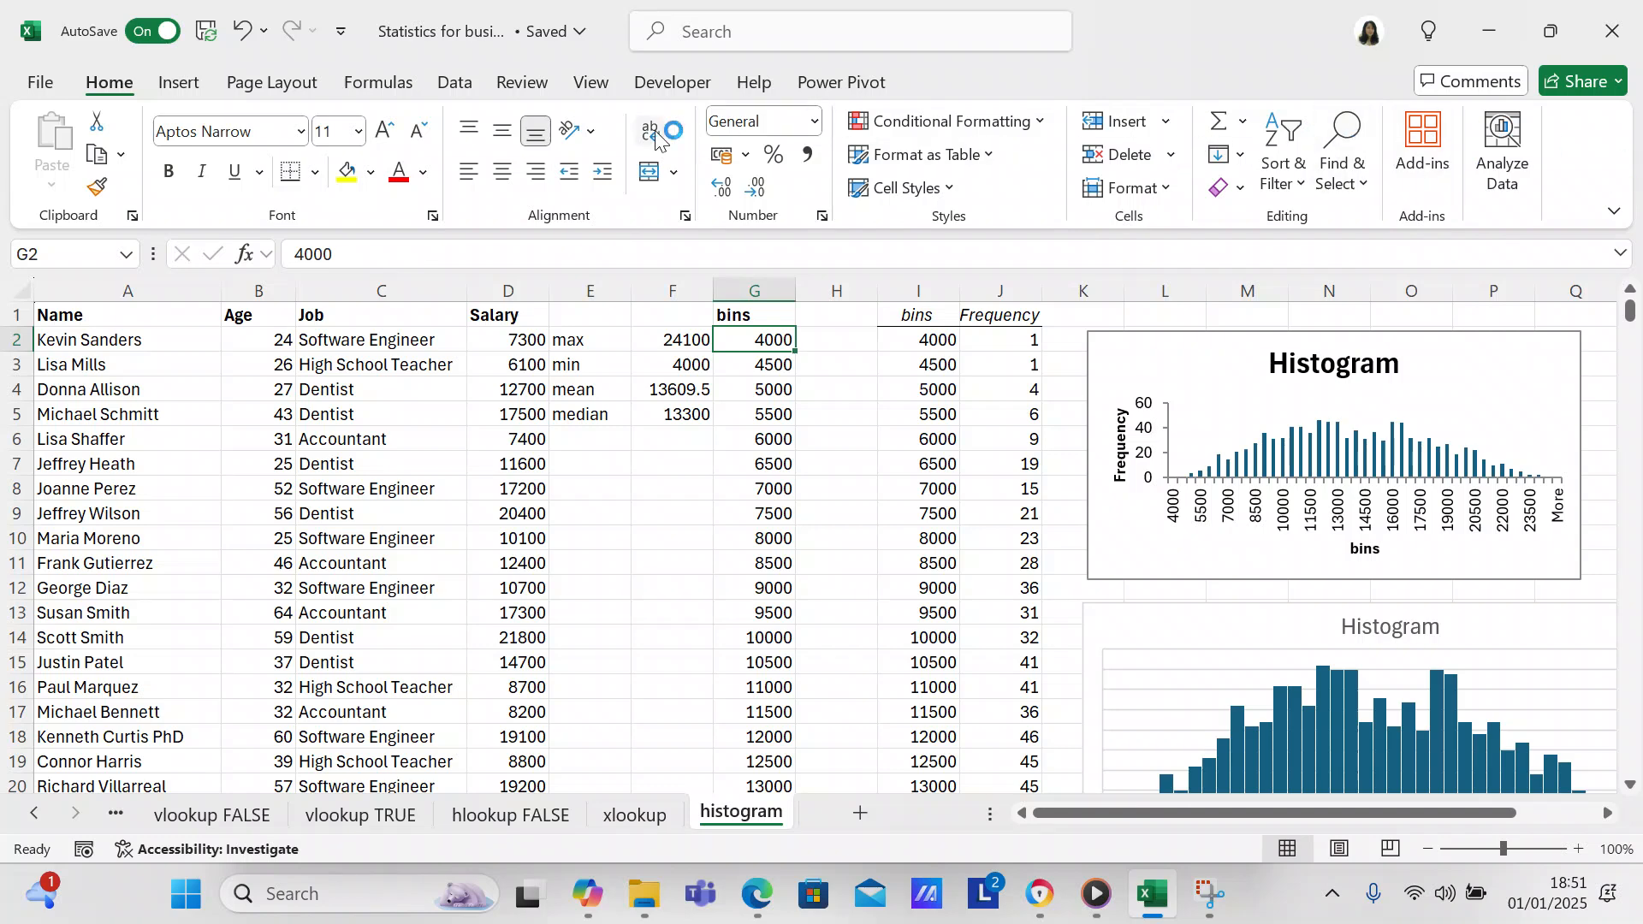
Review the Data Analysis Histogram tool's input range, bin range, labels and output settings, and close it without running it
click(452, 83)
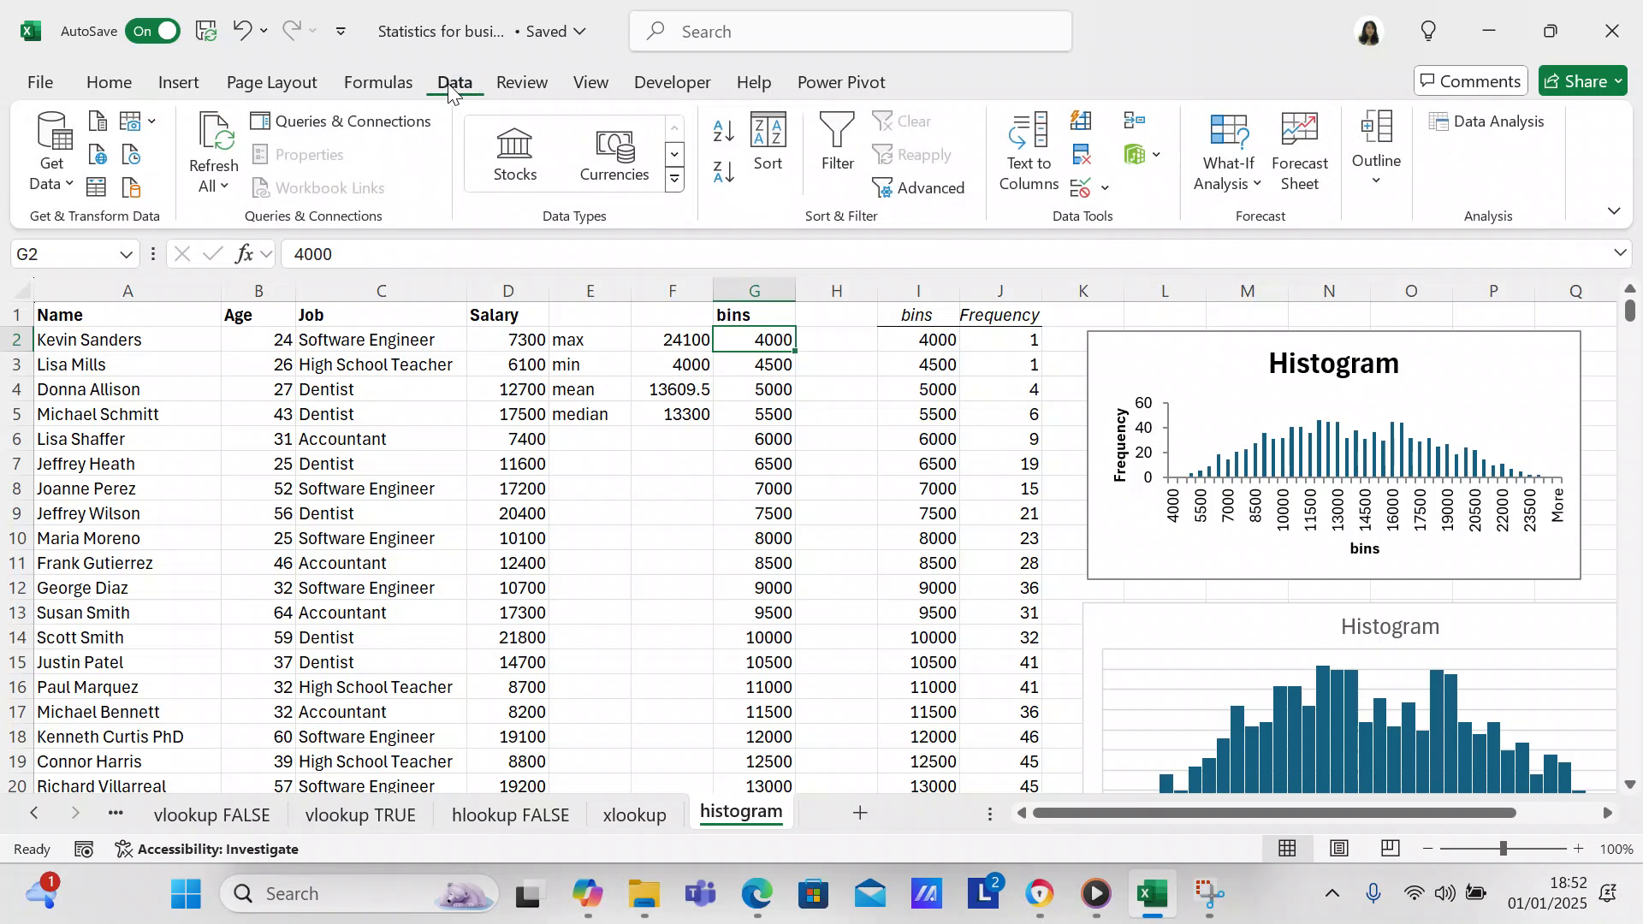
click(1508, 130)
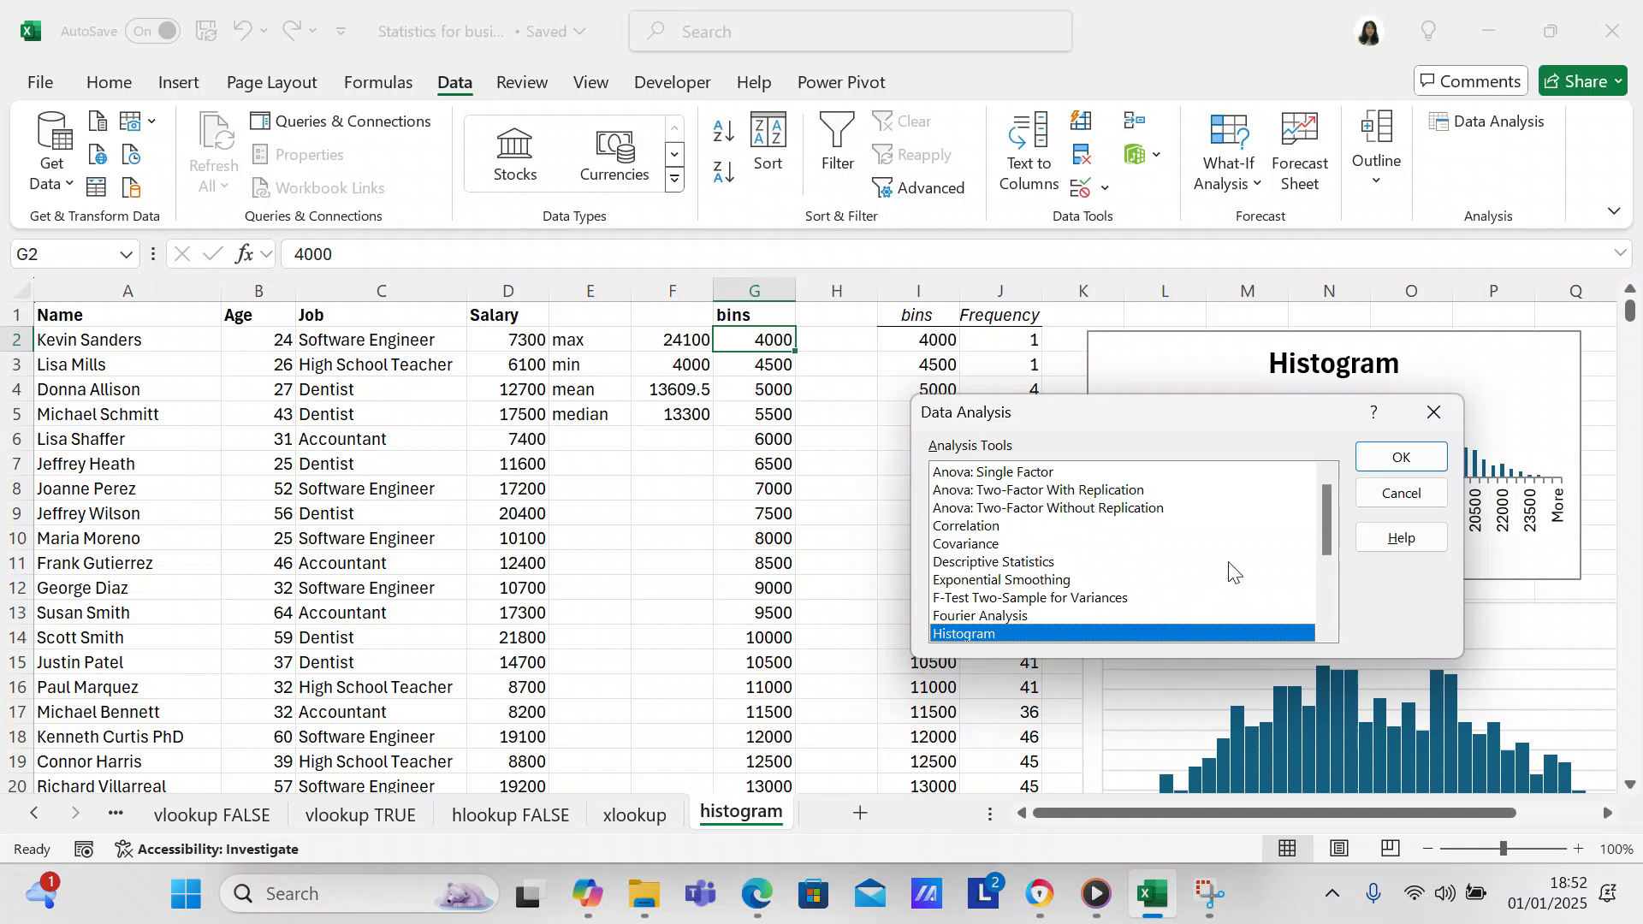
click(1384, 457)
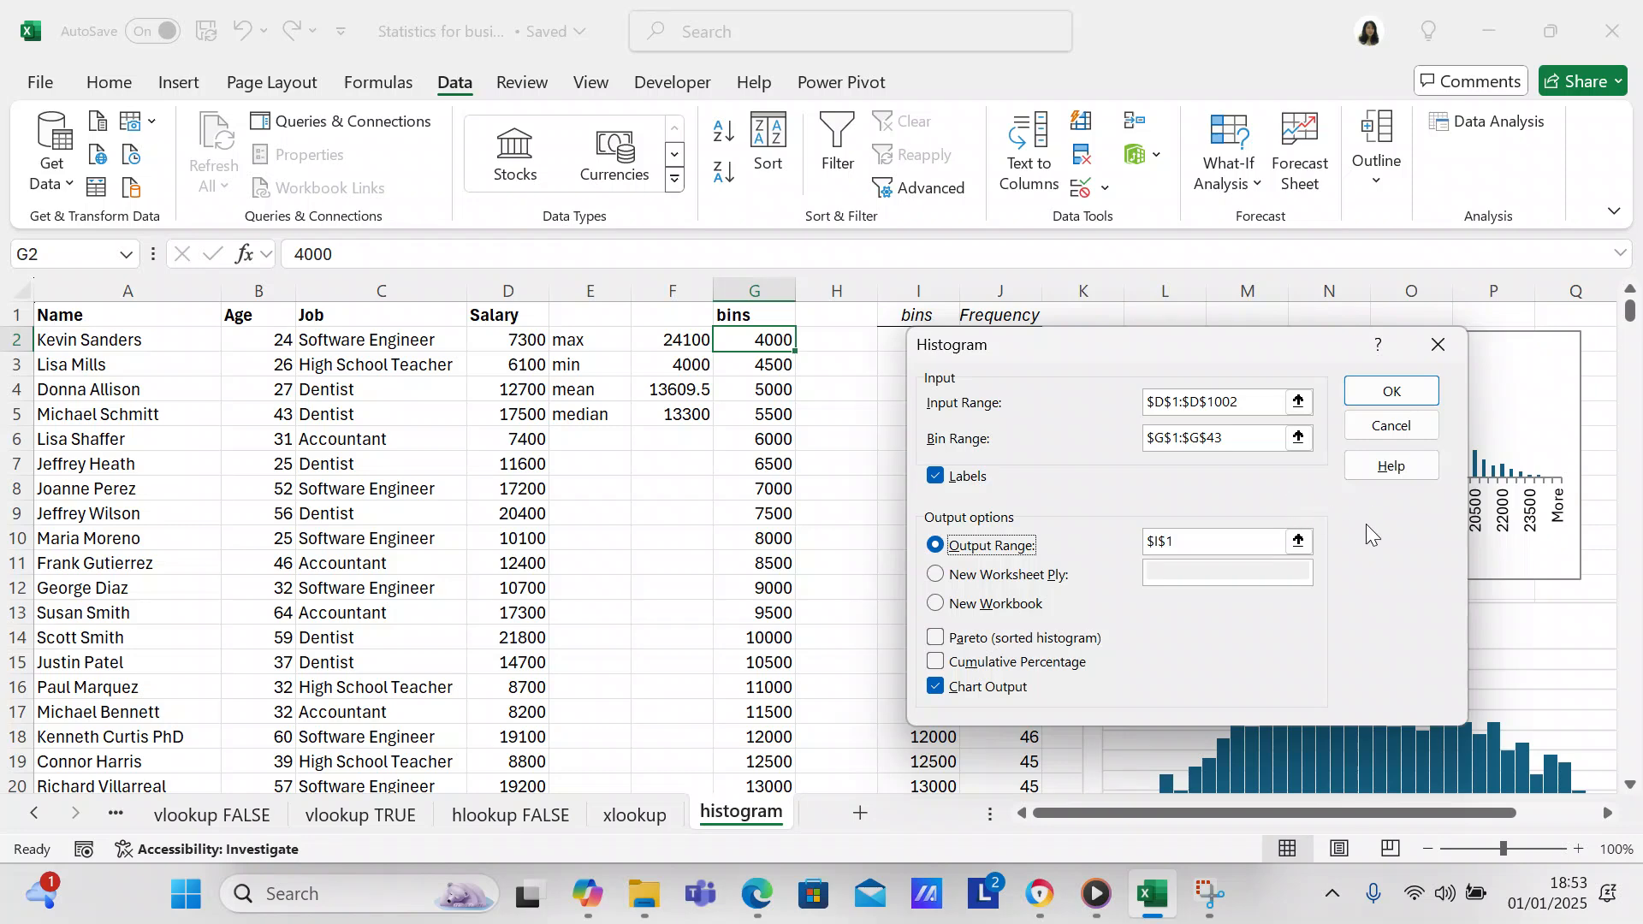
click(1423, 348)
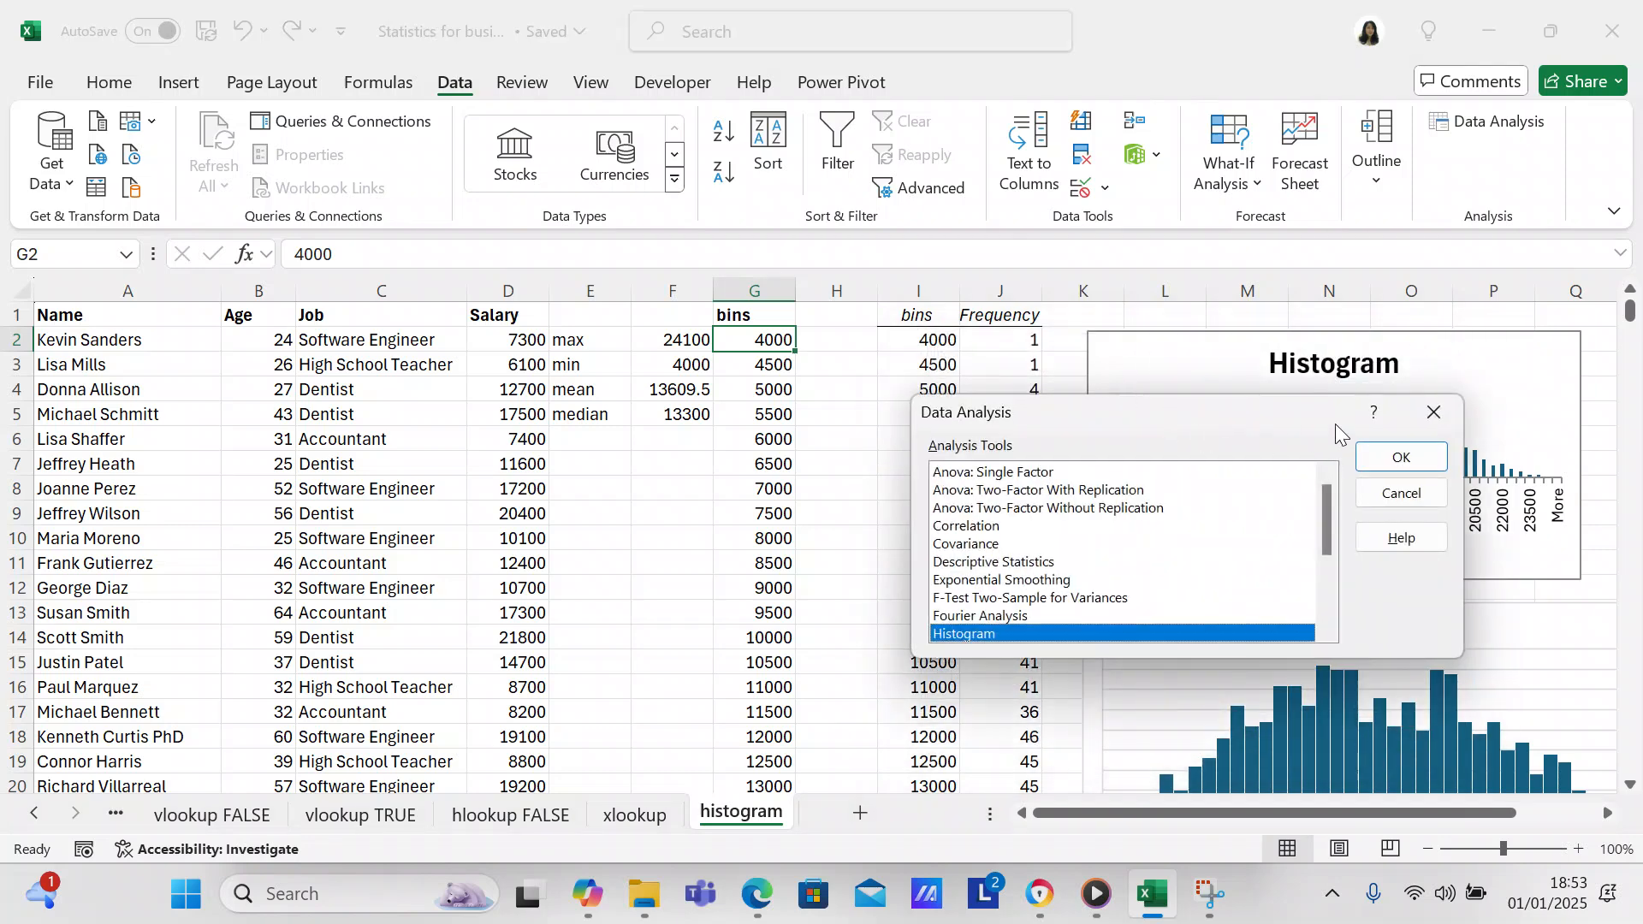
click(1442, 414)
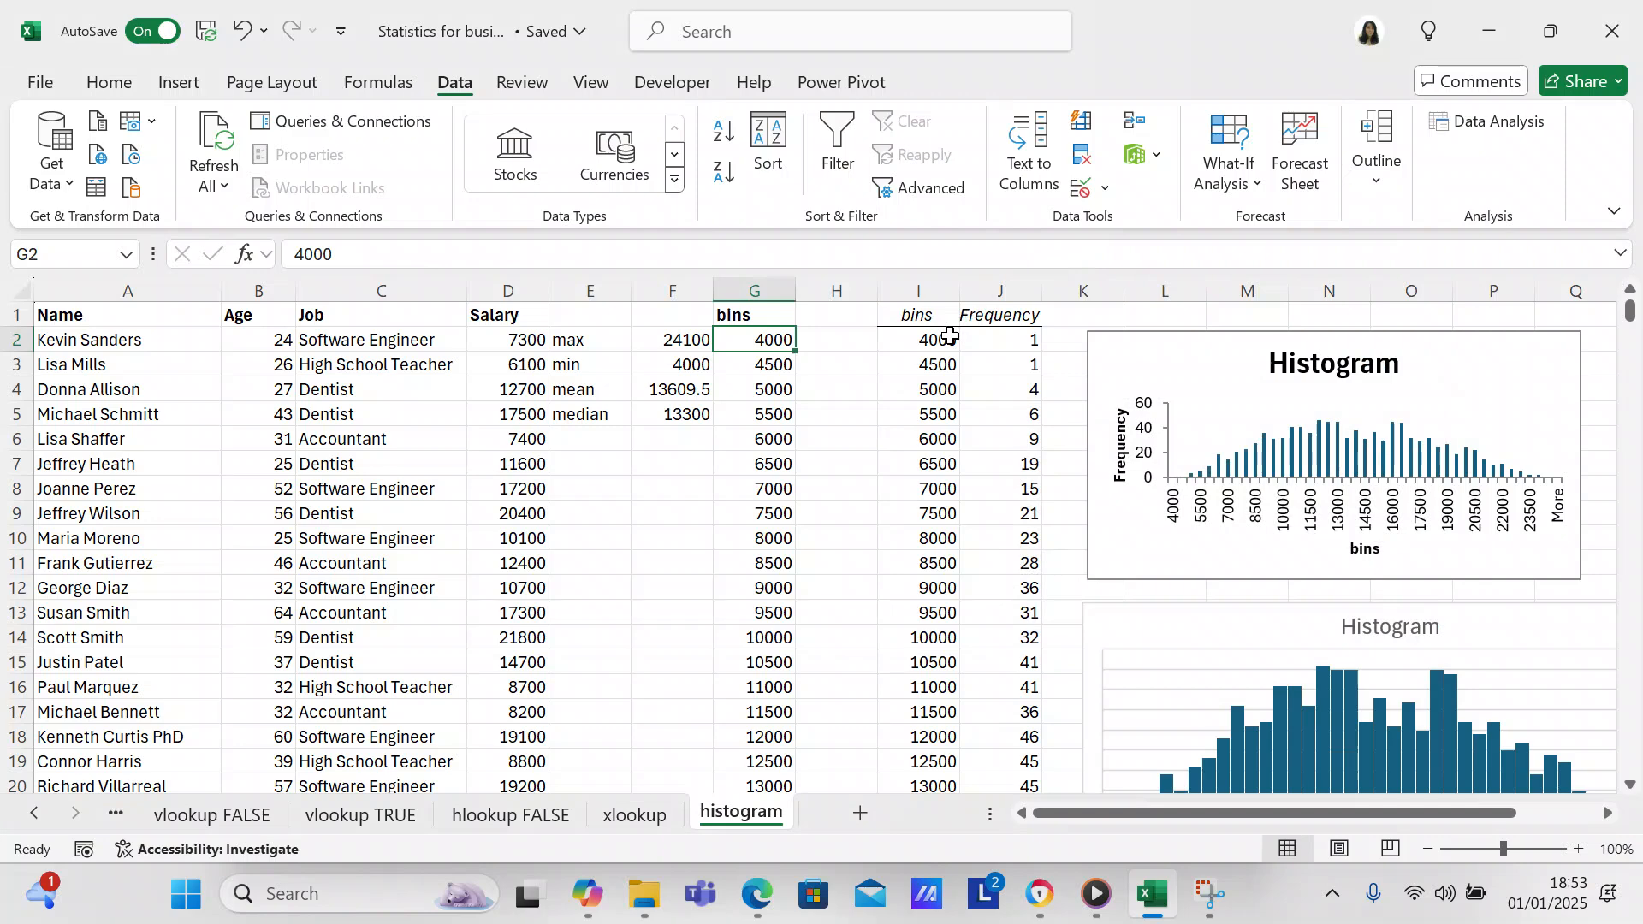
Examine the first counts in the Frequency column and the whole lower histogram chart with its bin labels
click(992, 340)
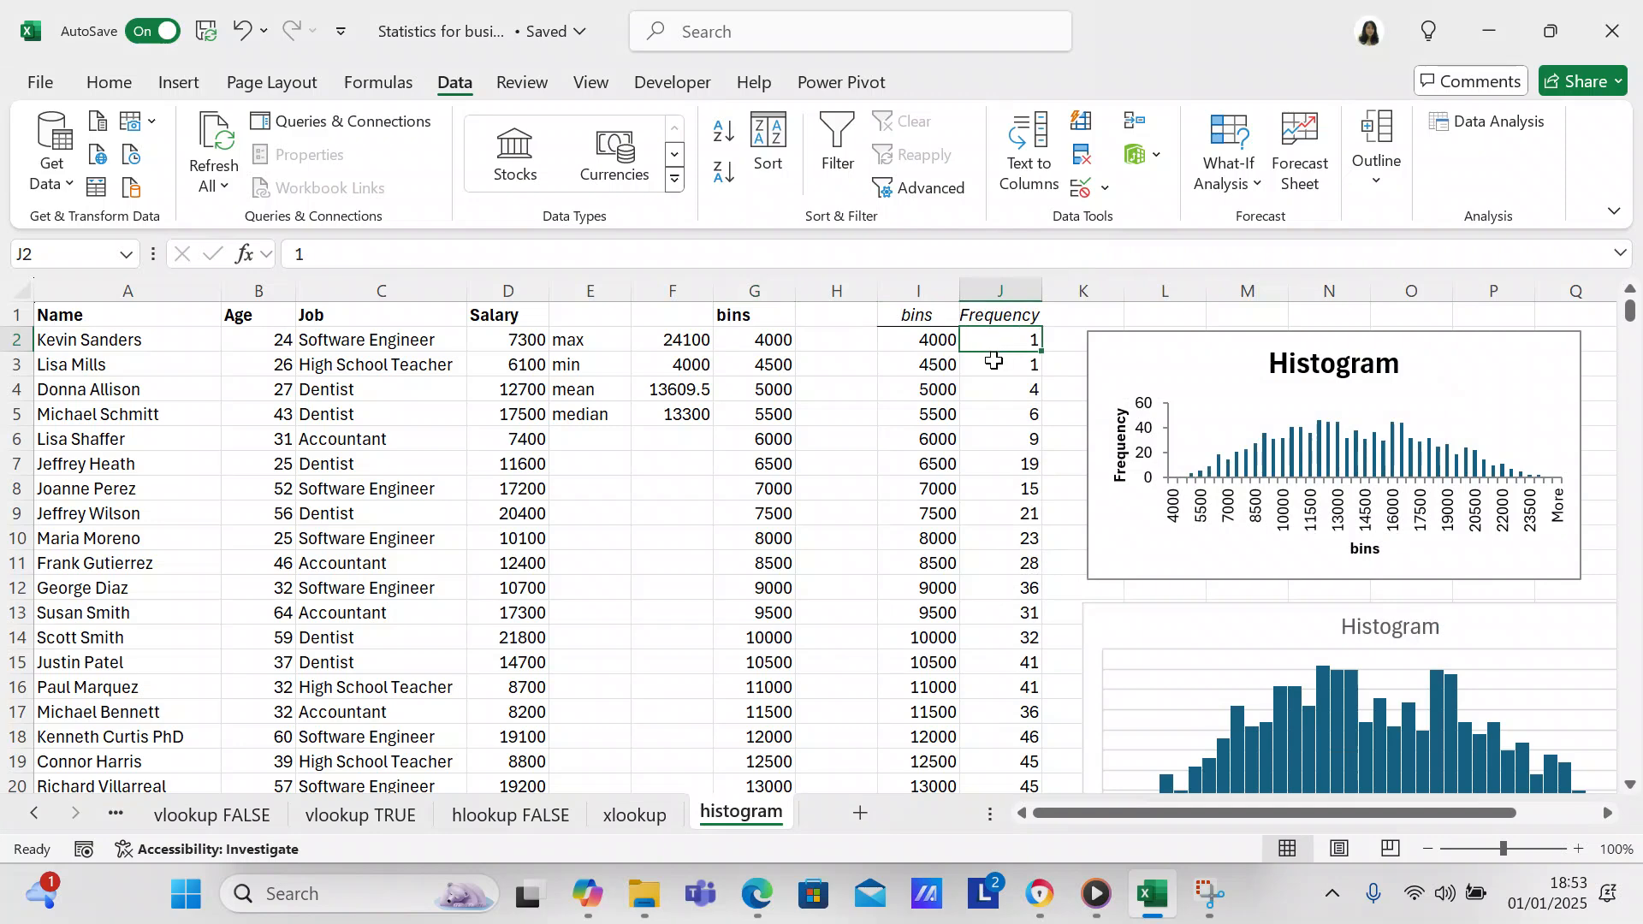
click(995, 363)
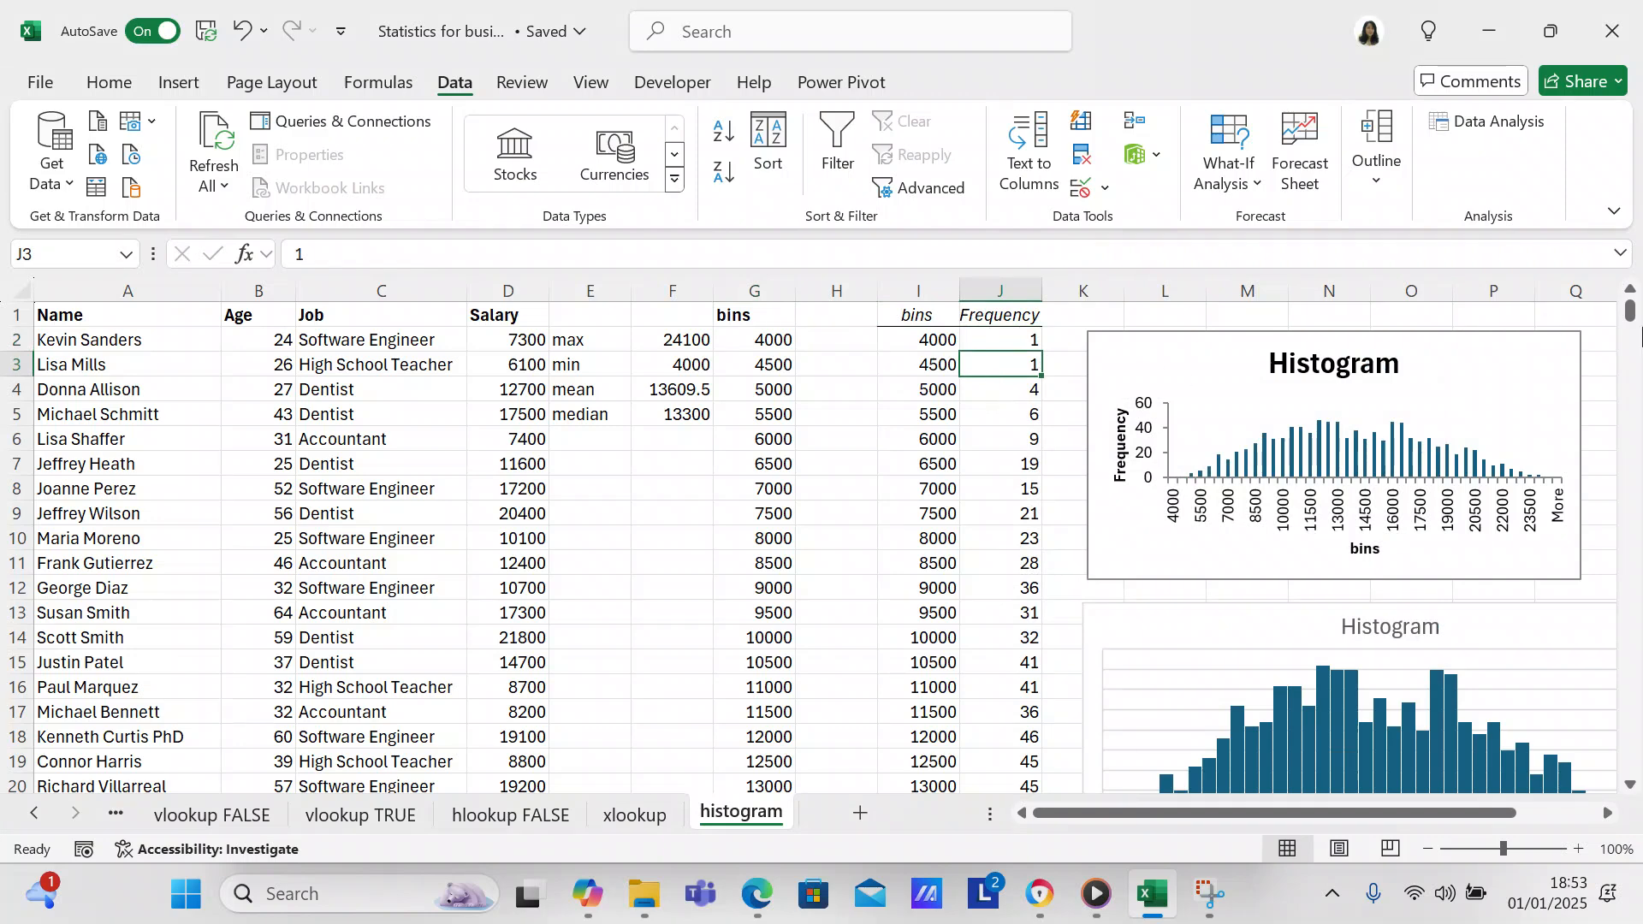
mouse_move(1630, 318)
mouse_down()
mouse_move(1635, 352)
mouse_move(1630, 318)
mouse_up()
drag(1631, 325, 1632, 329)
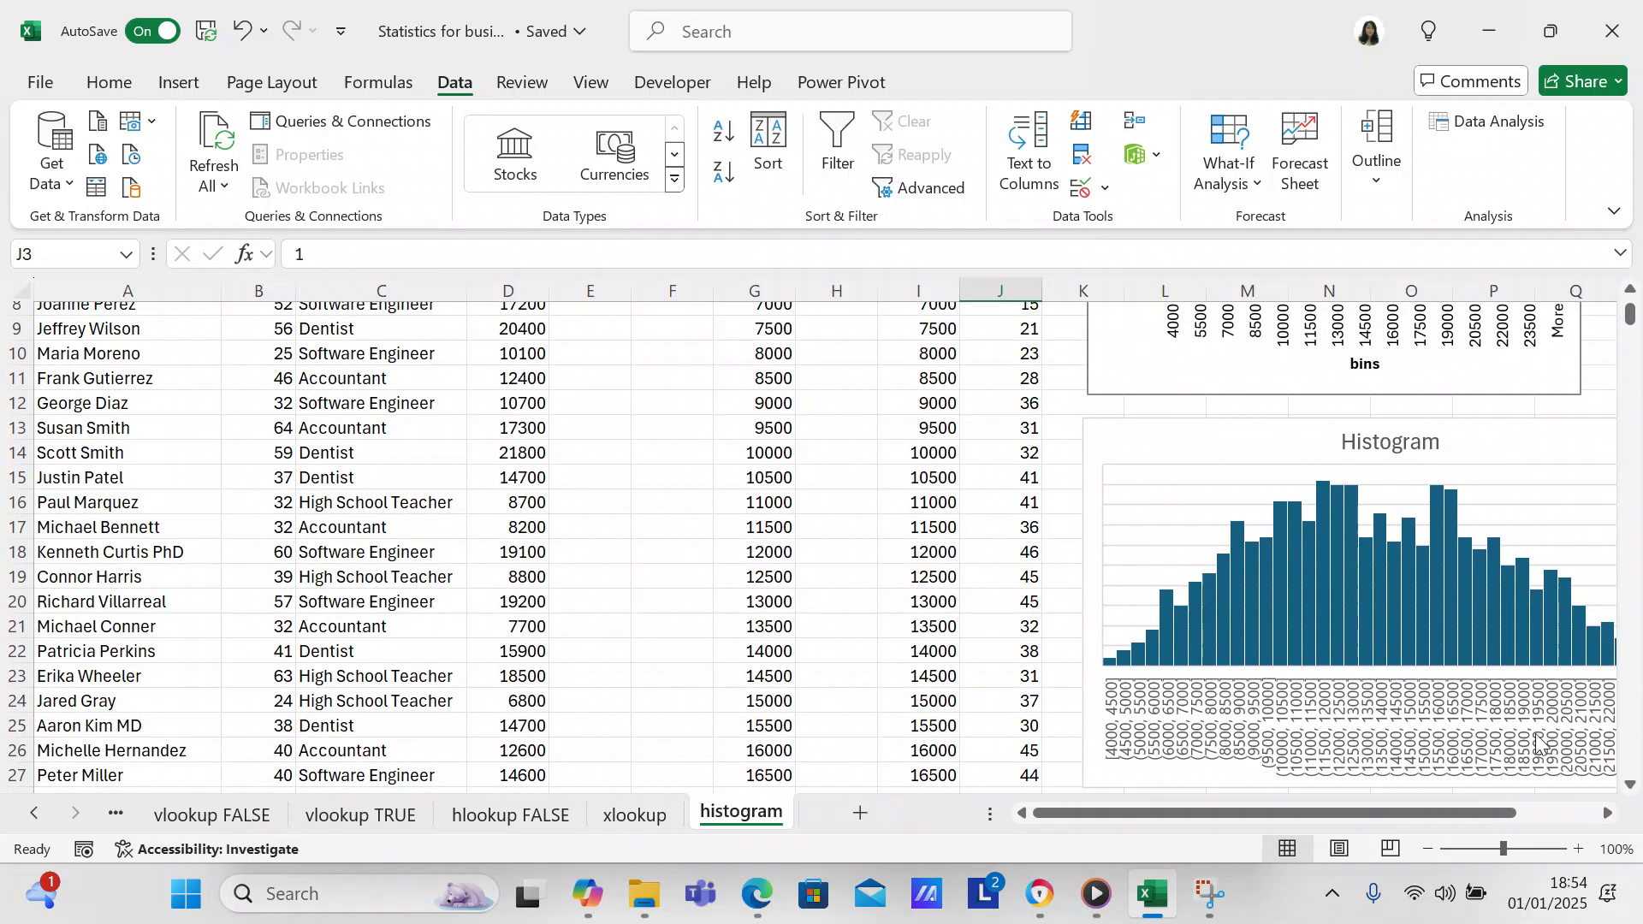
drag(1473, 804, 1523, 812)
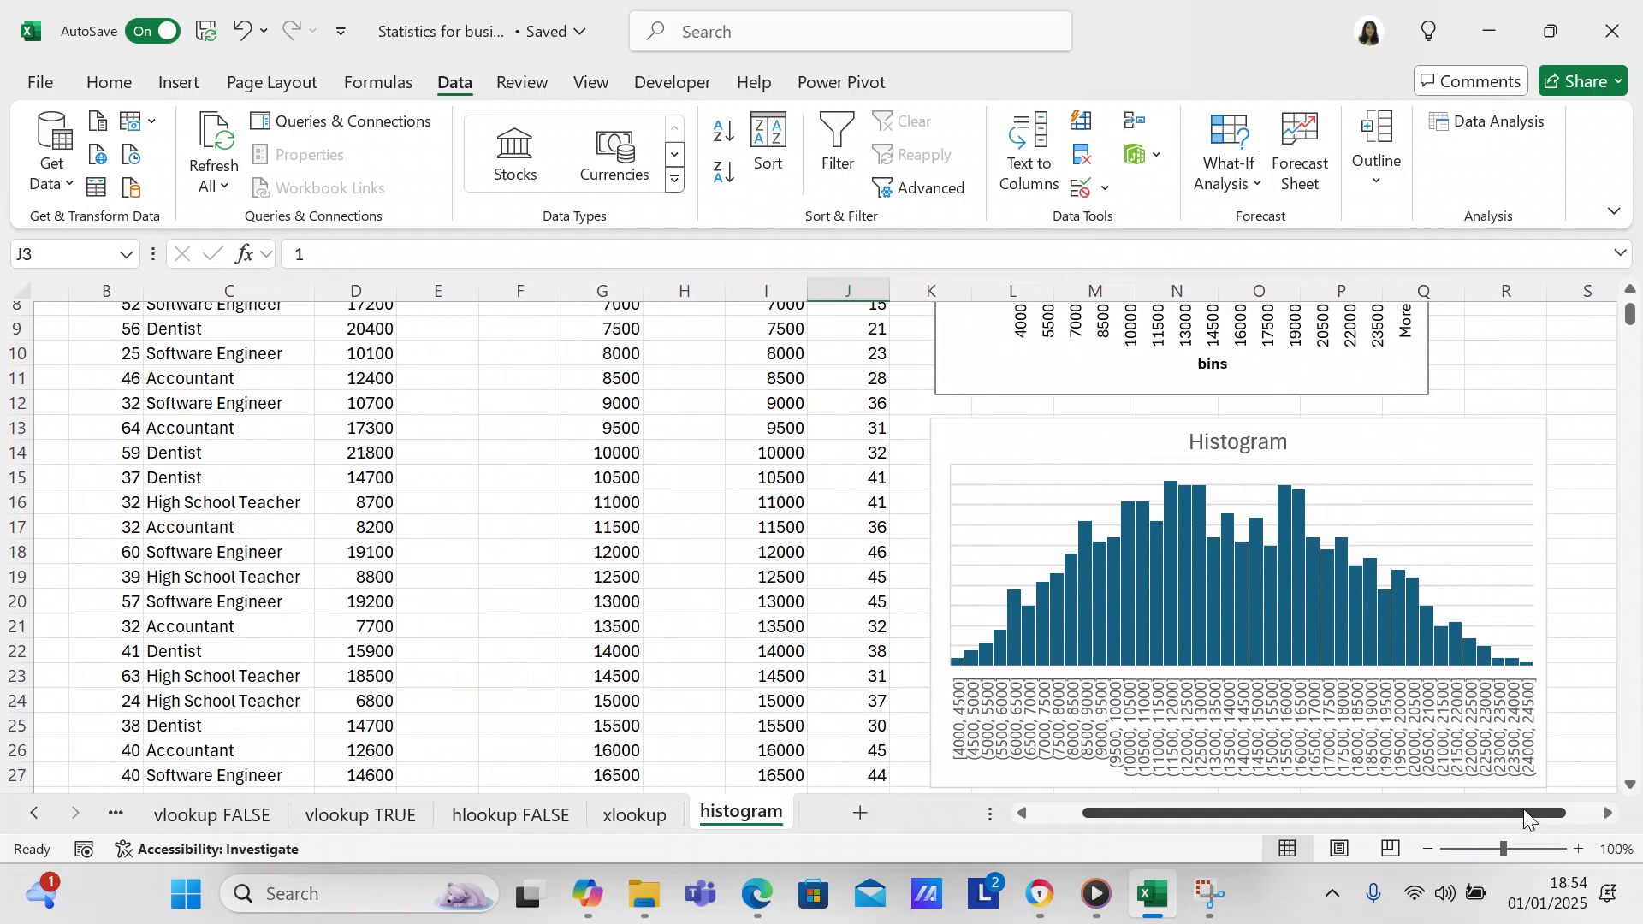
mouse_move(1456, 651)
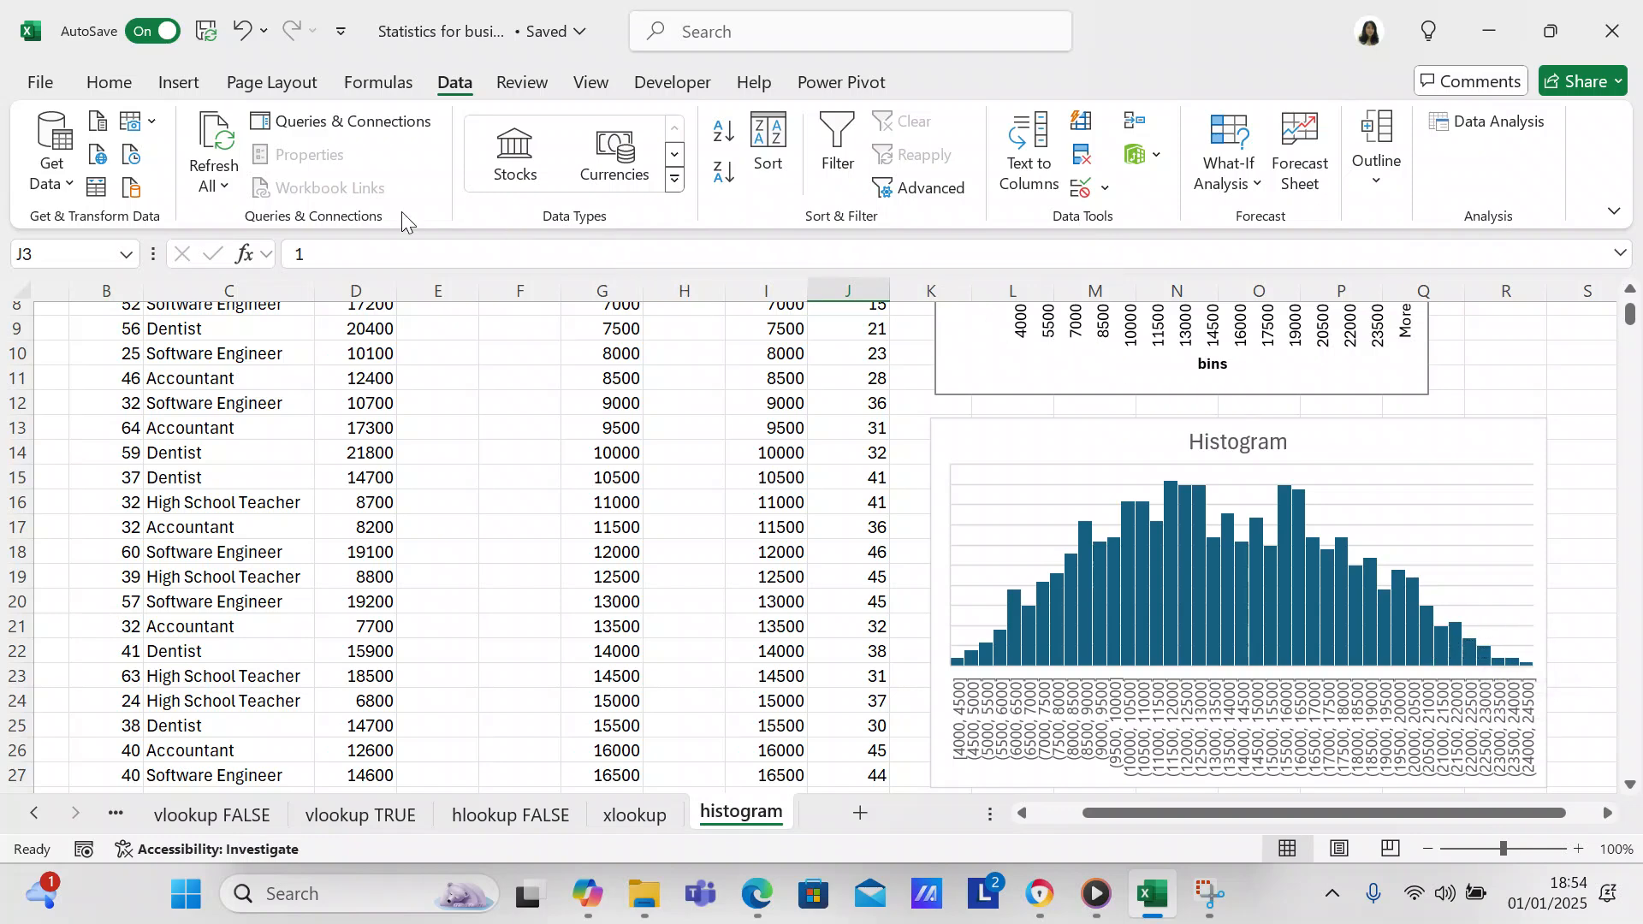
Preview the Histogram type among all available chart types and leave without inserting a chart
click(184, 83)
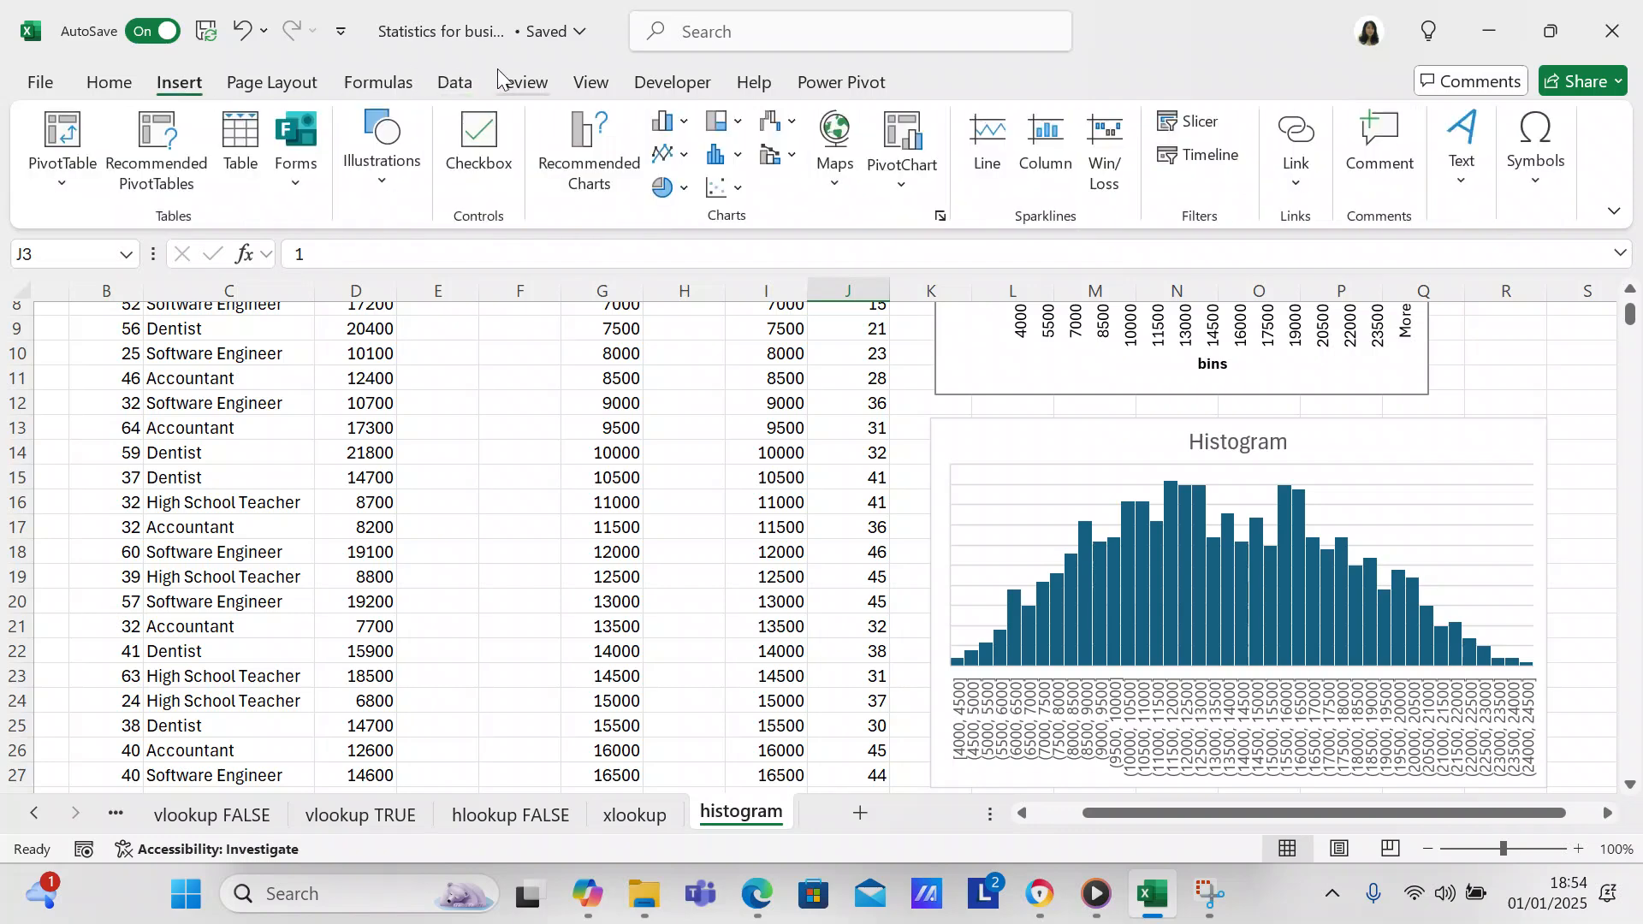
click(575, 137)
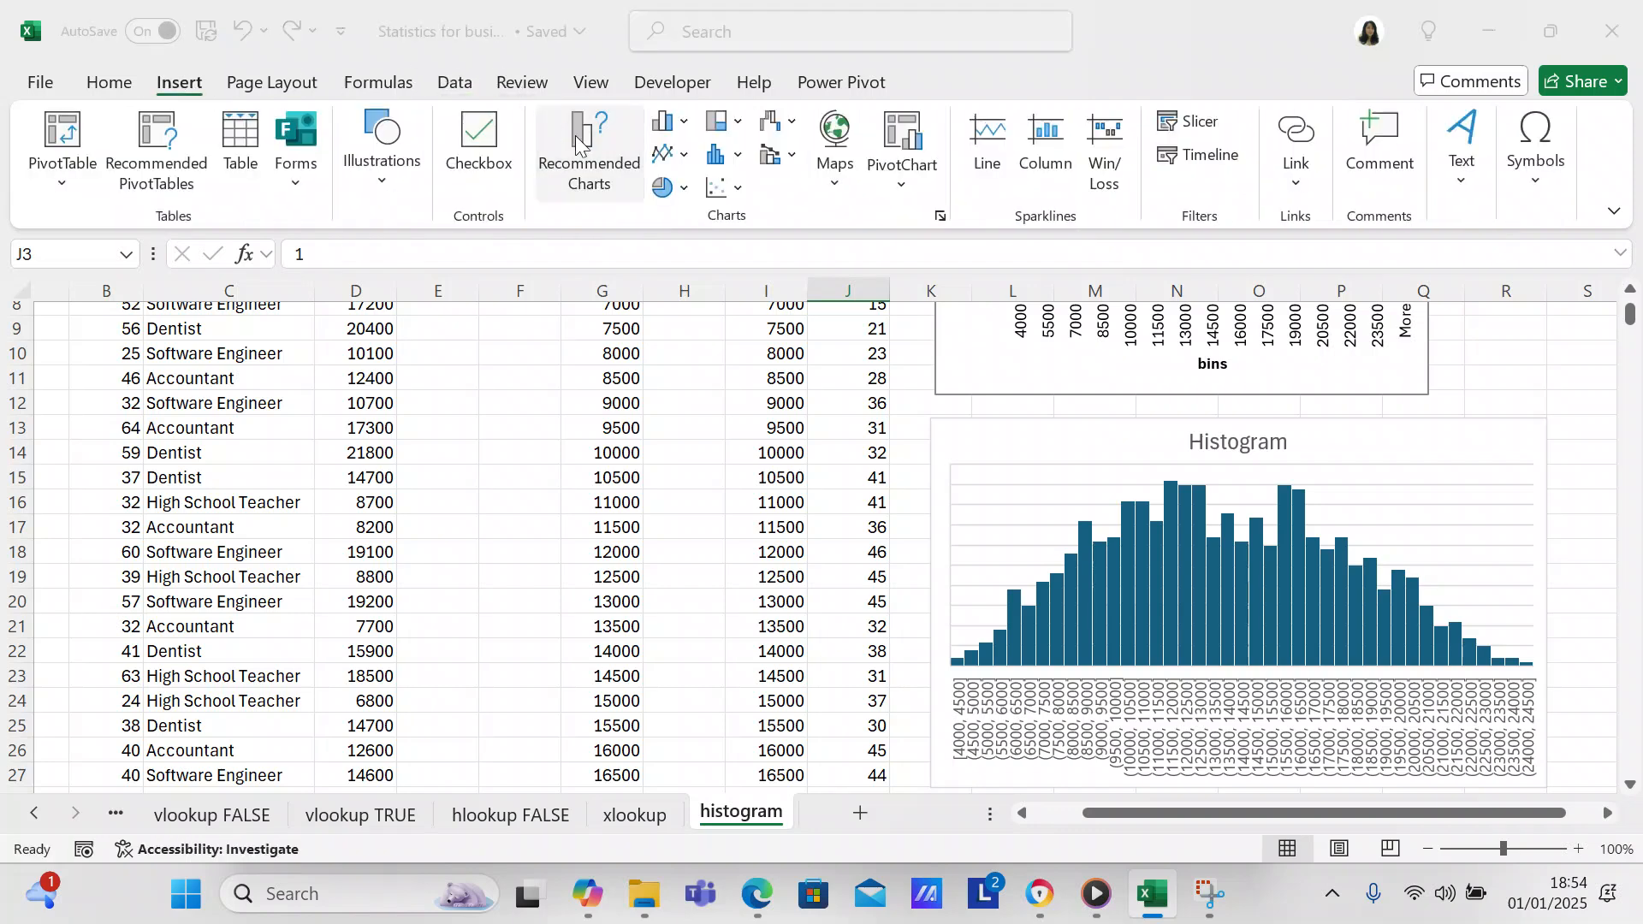
click(580, 108)
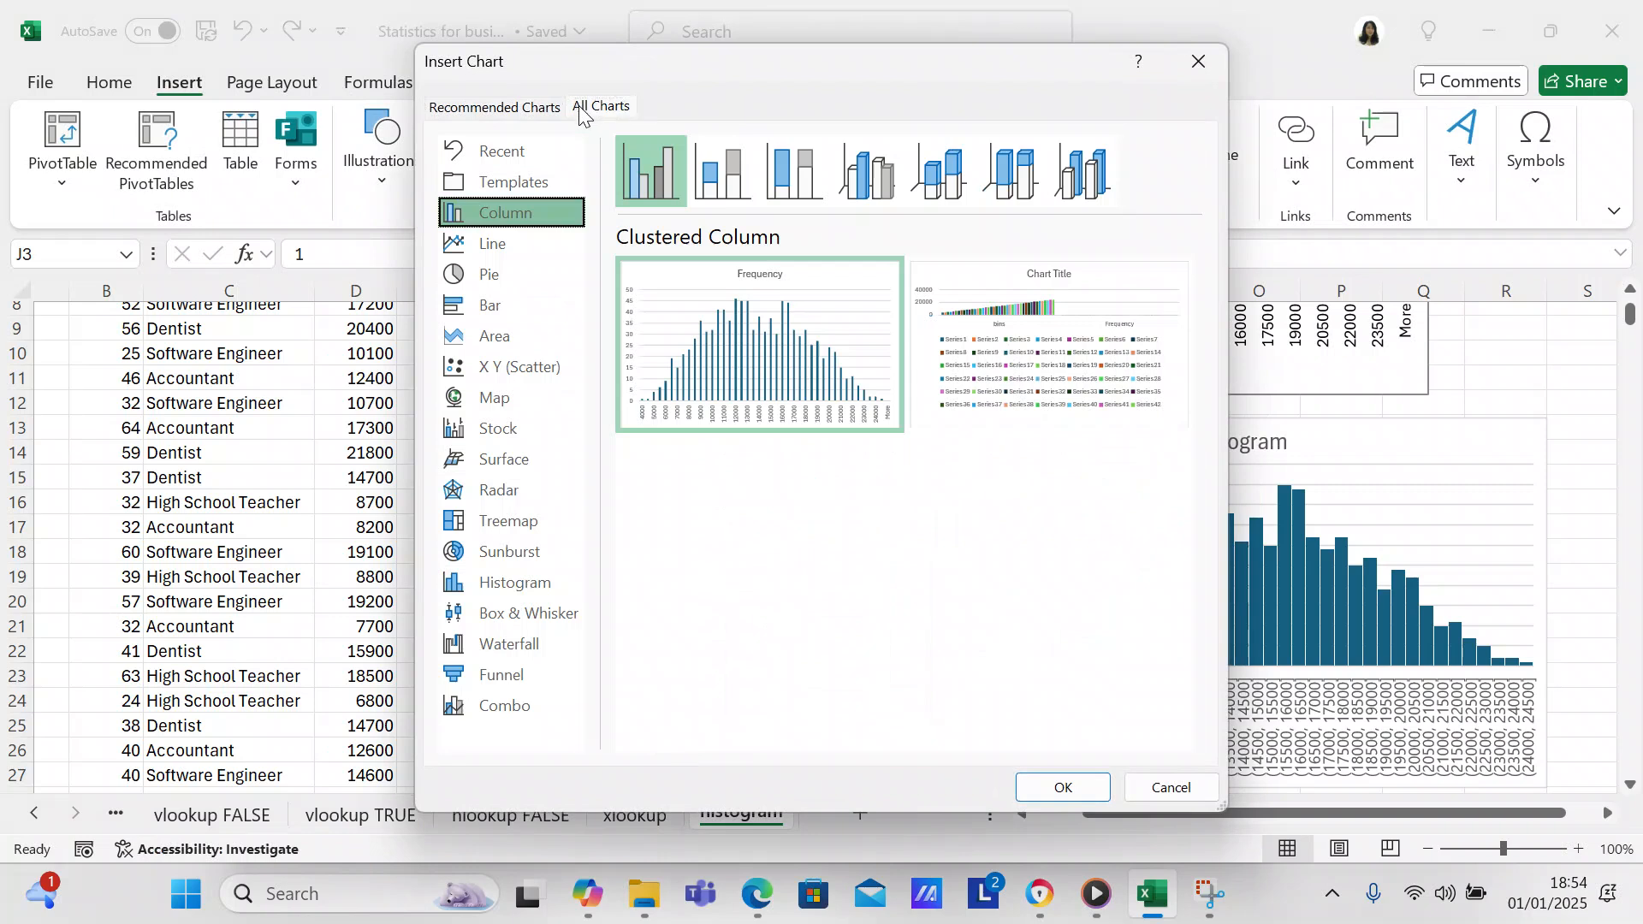
click(524, 590)
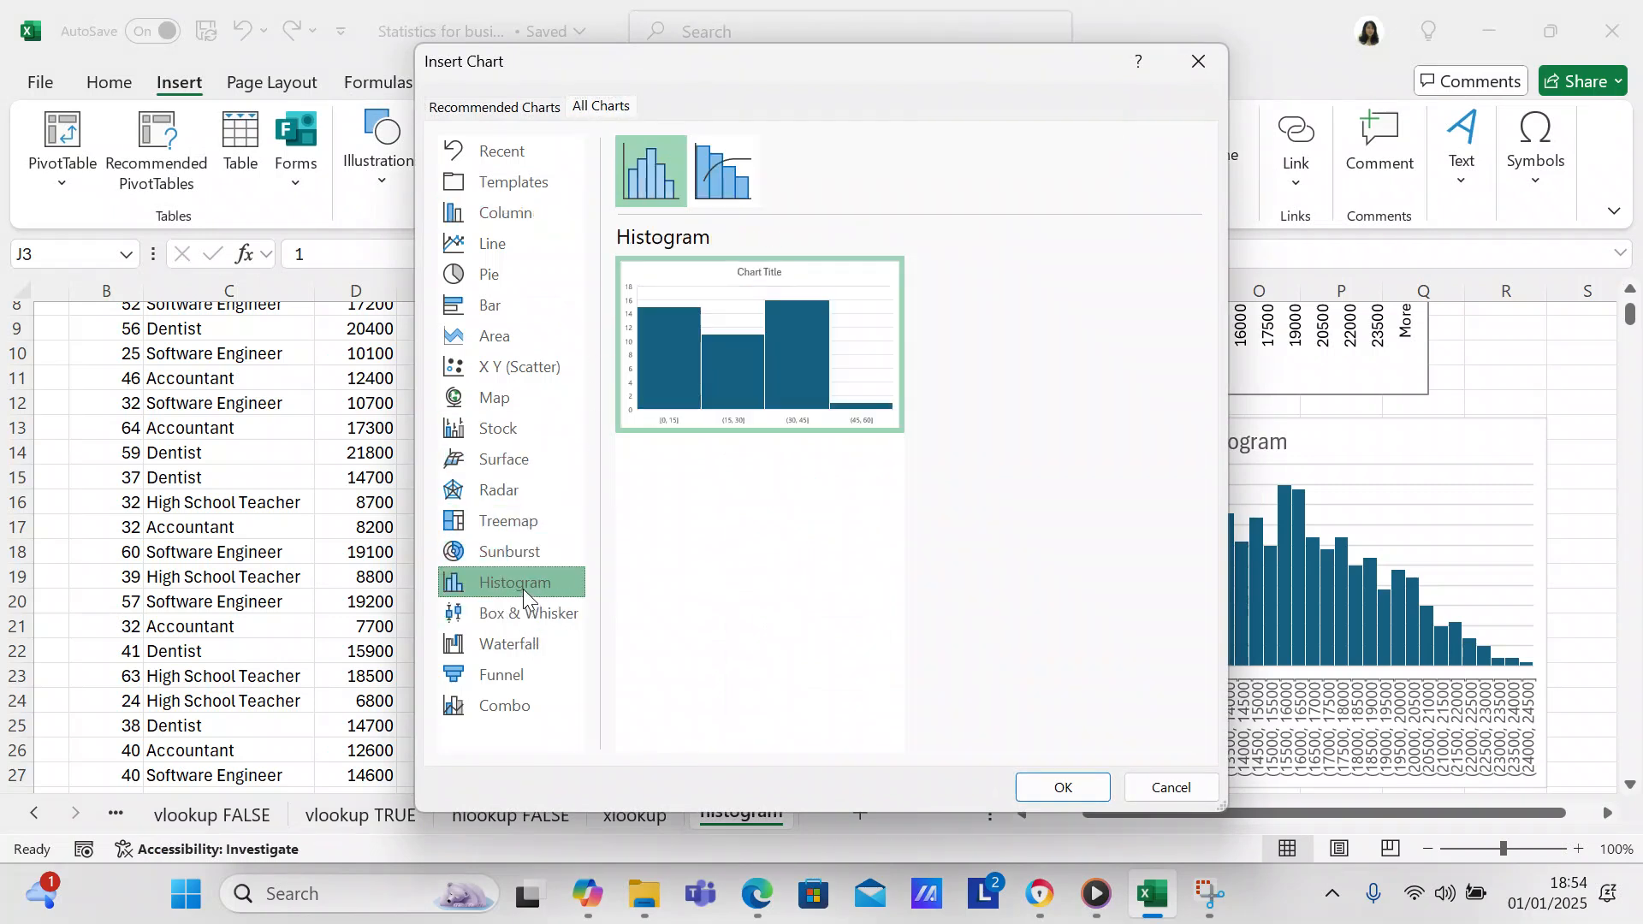
click(1179, 791)
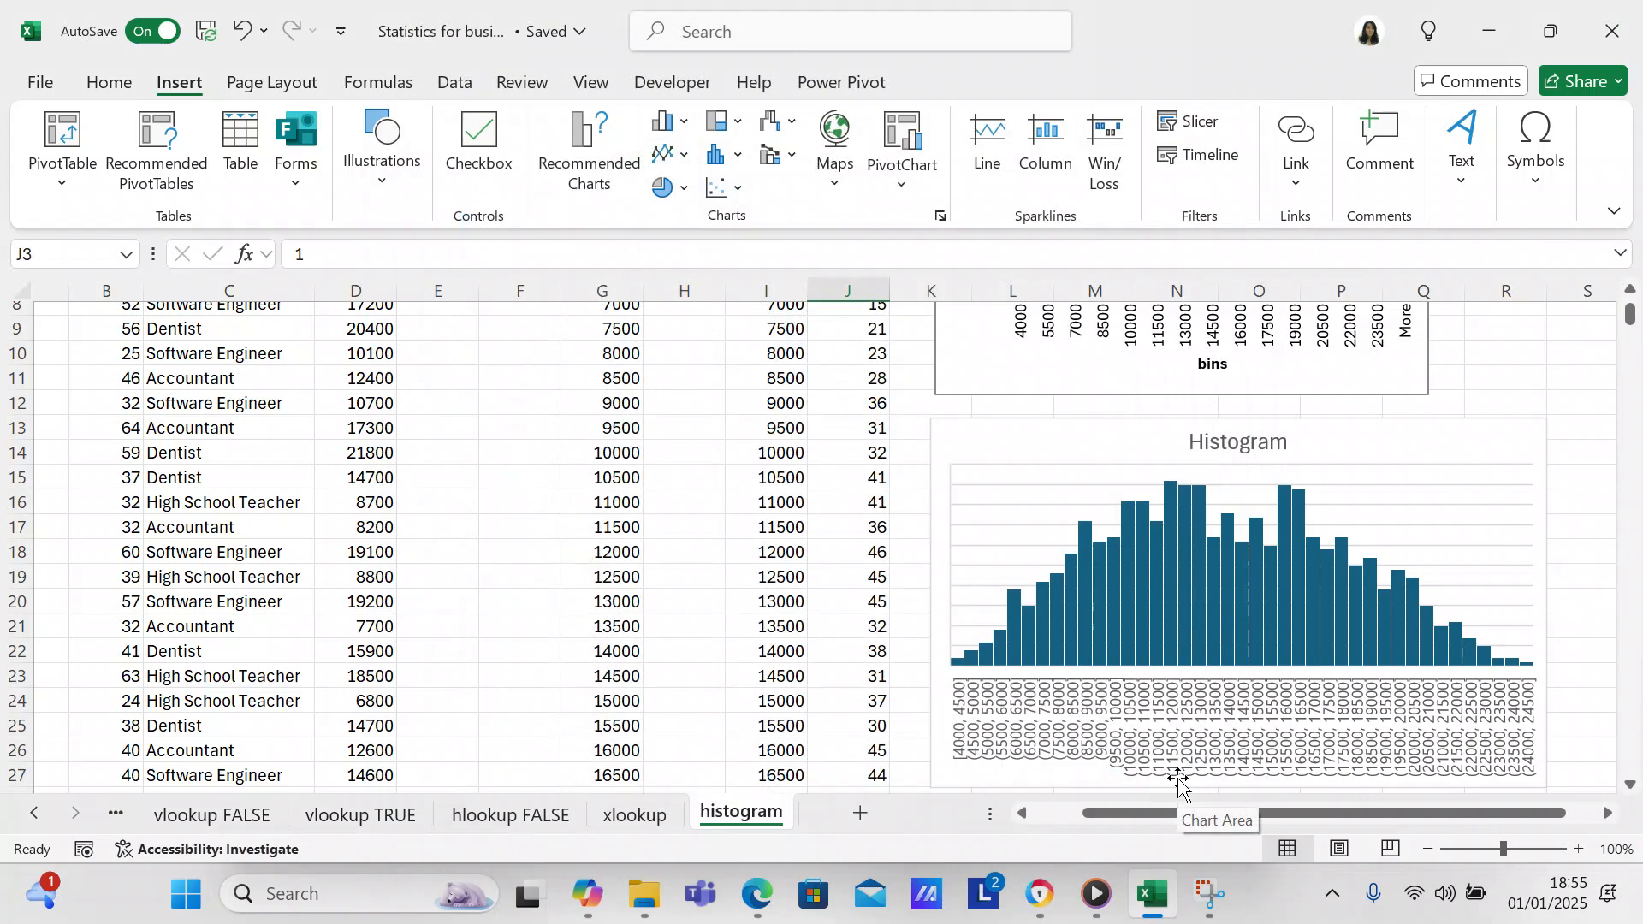
Check the bin settings of the lower histogram's horizontal axis in its formatting options
click(1336, 629)
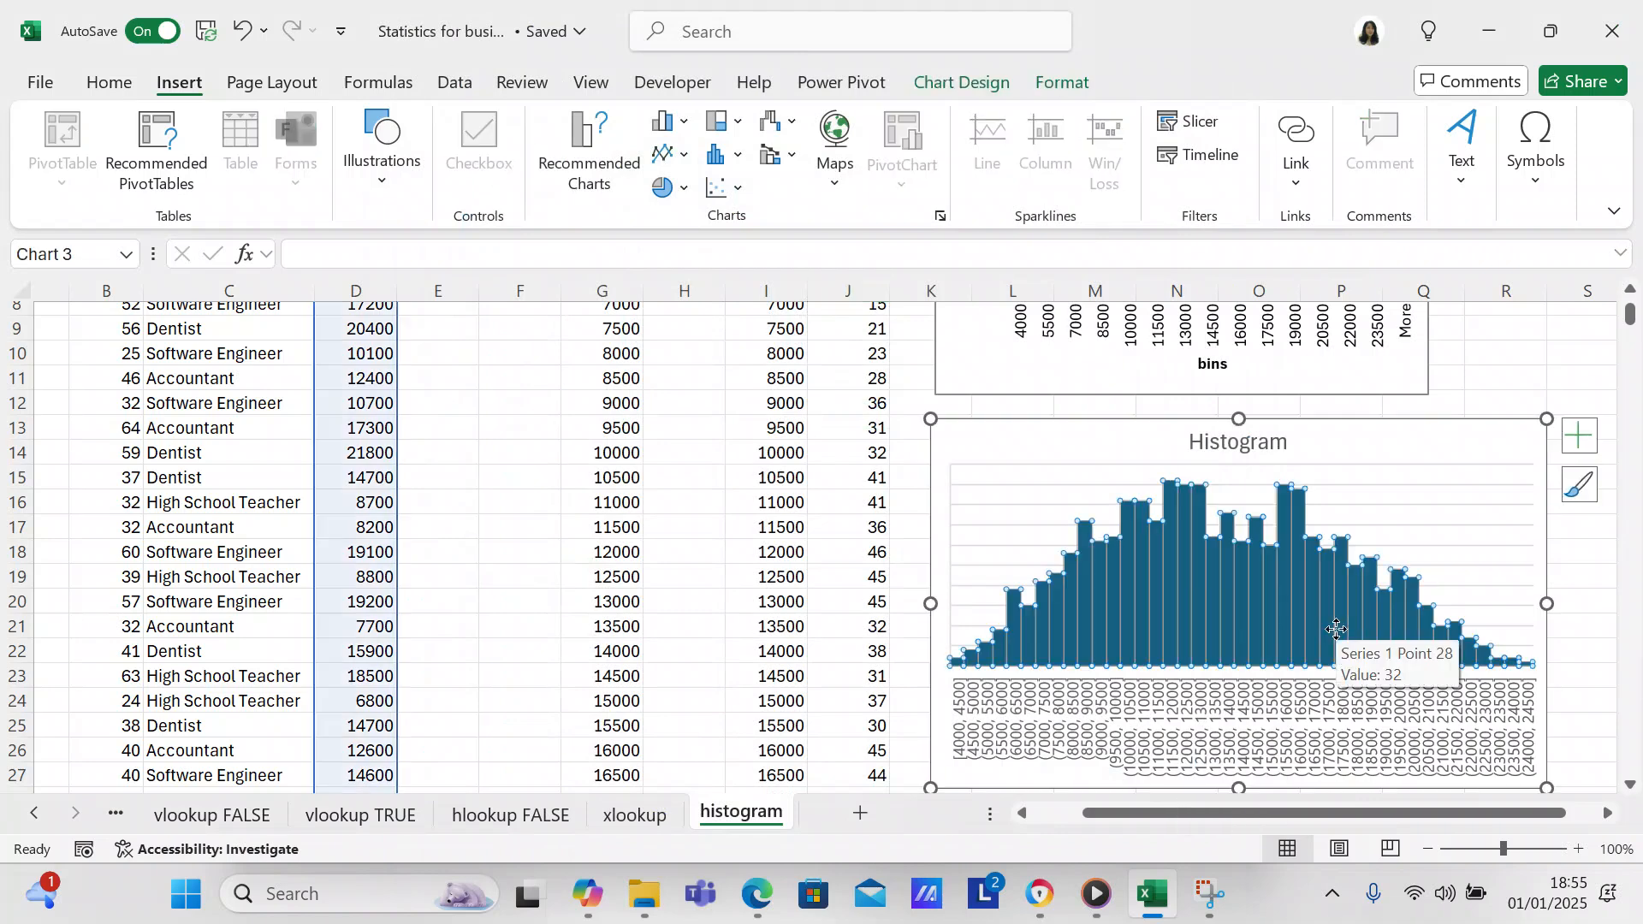
right_click(1434, 634)
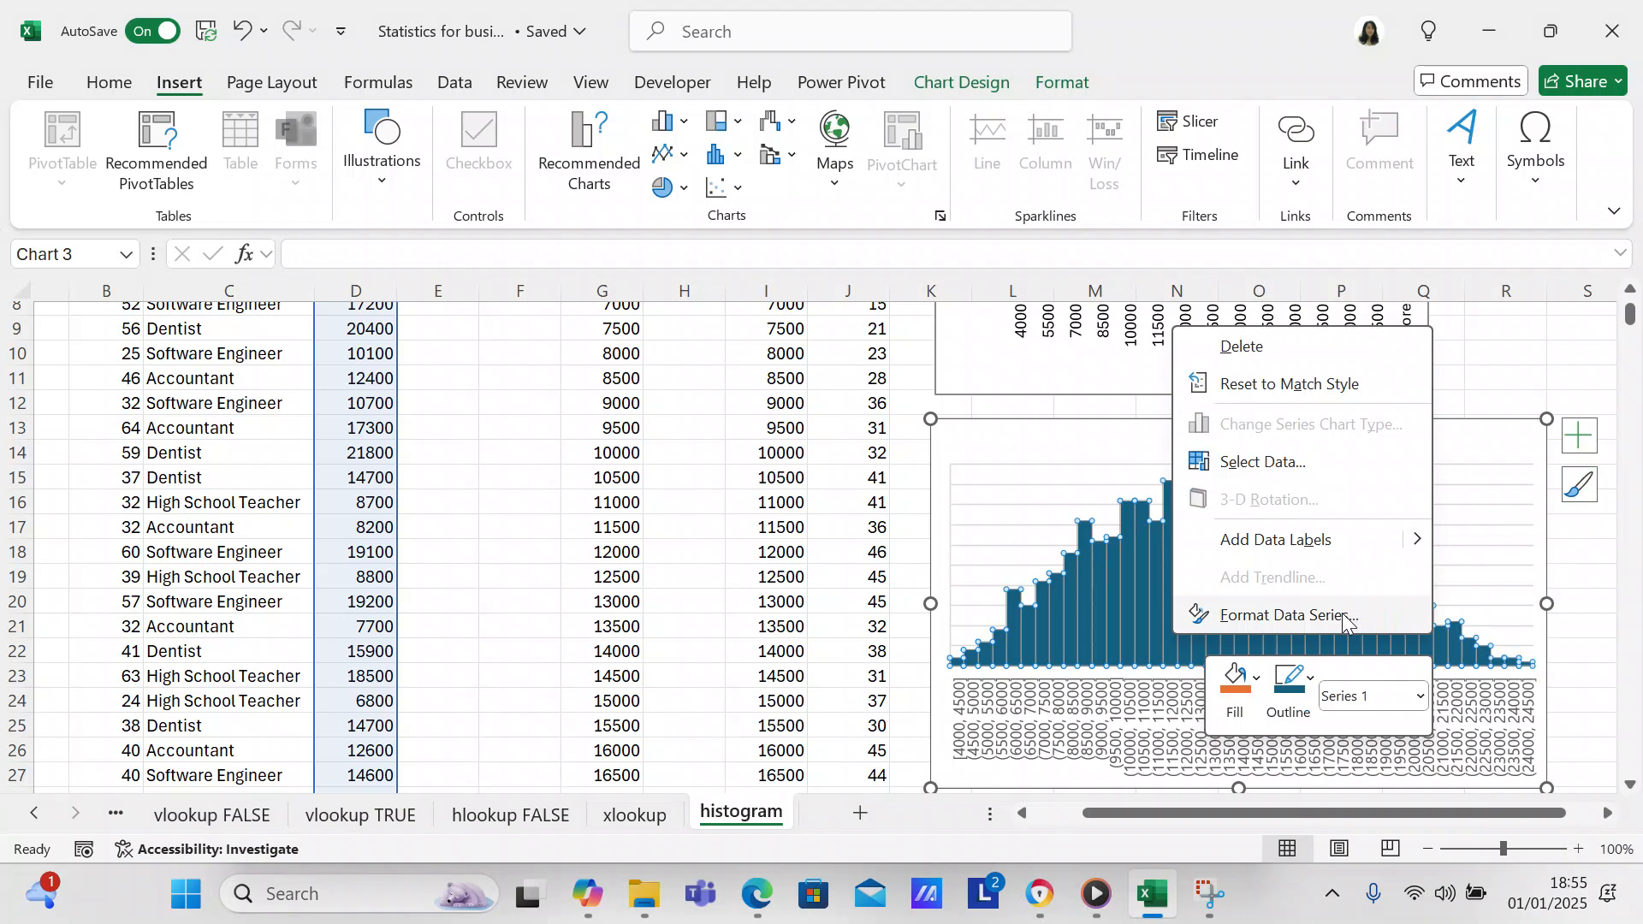
click(1342, 614)
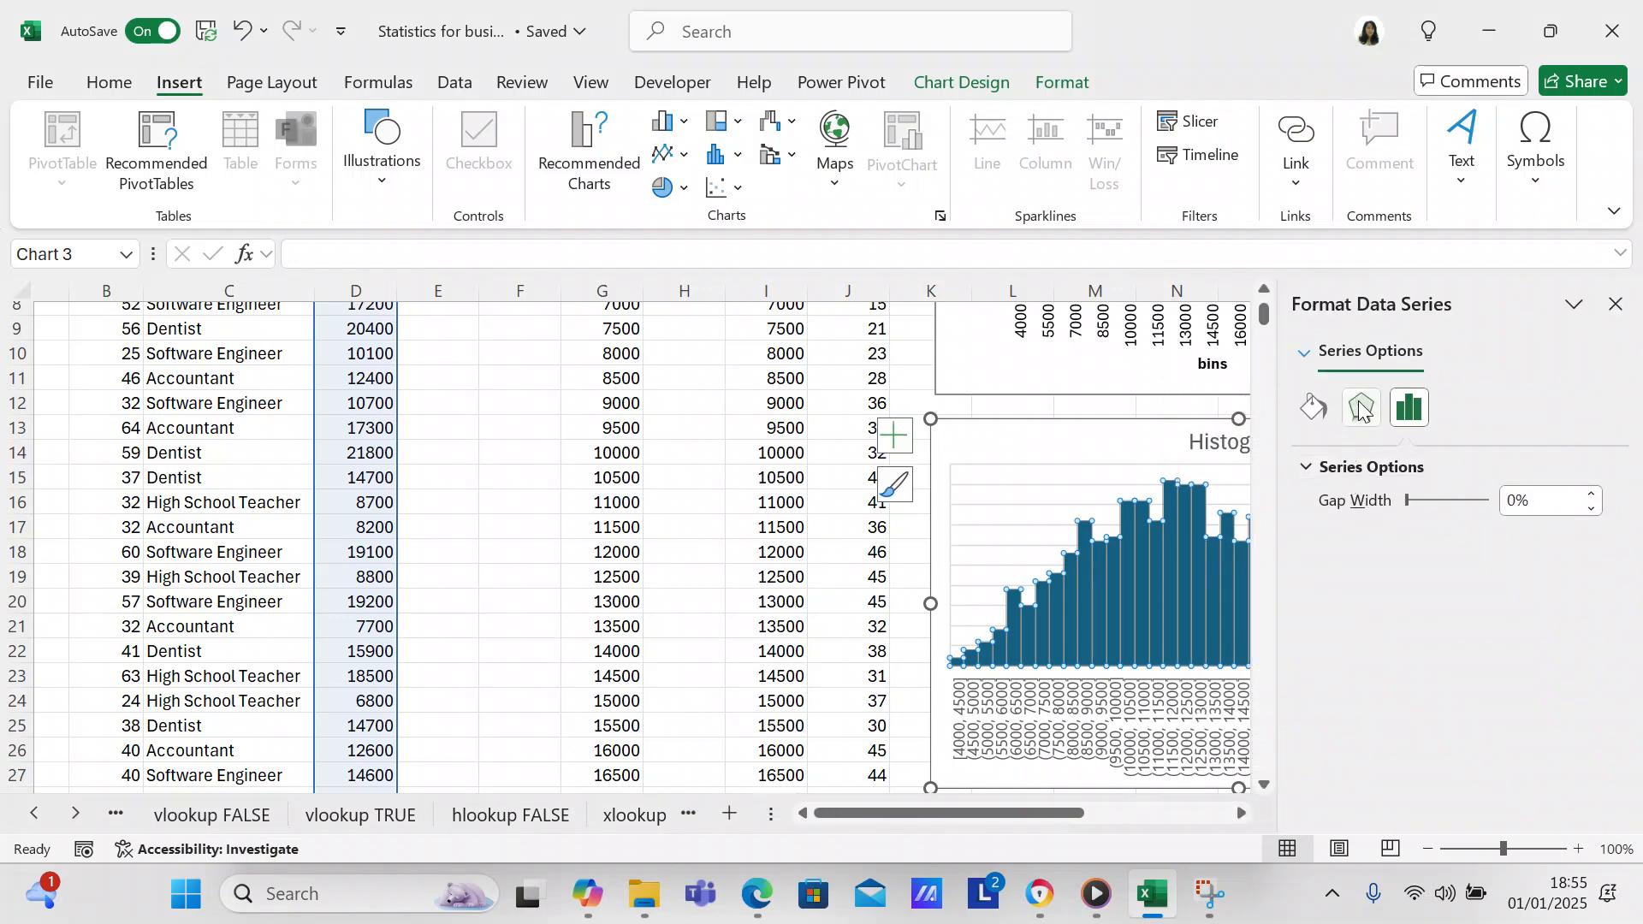
click(1303, 353)
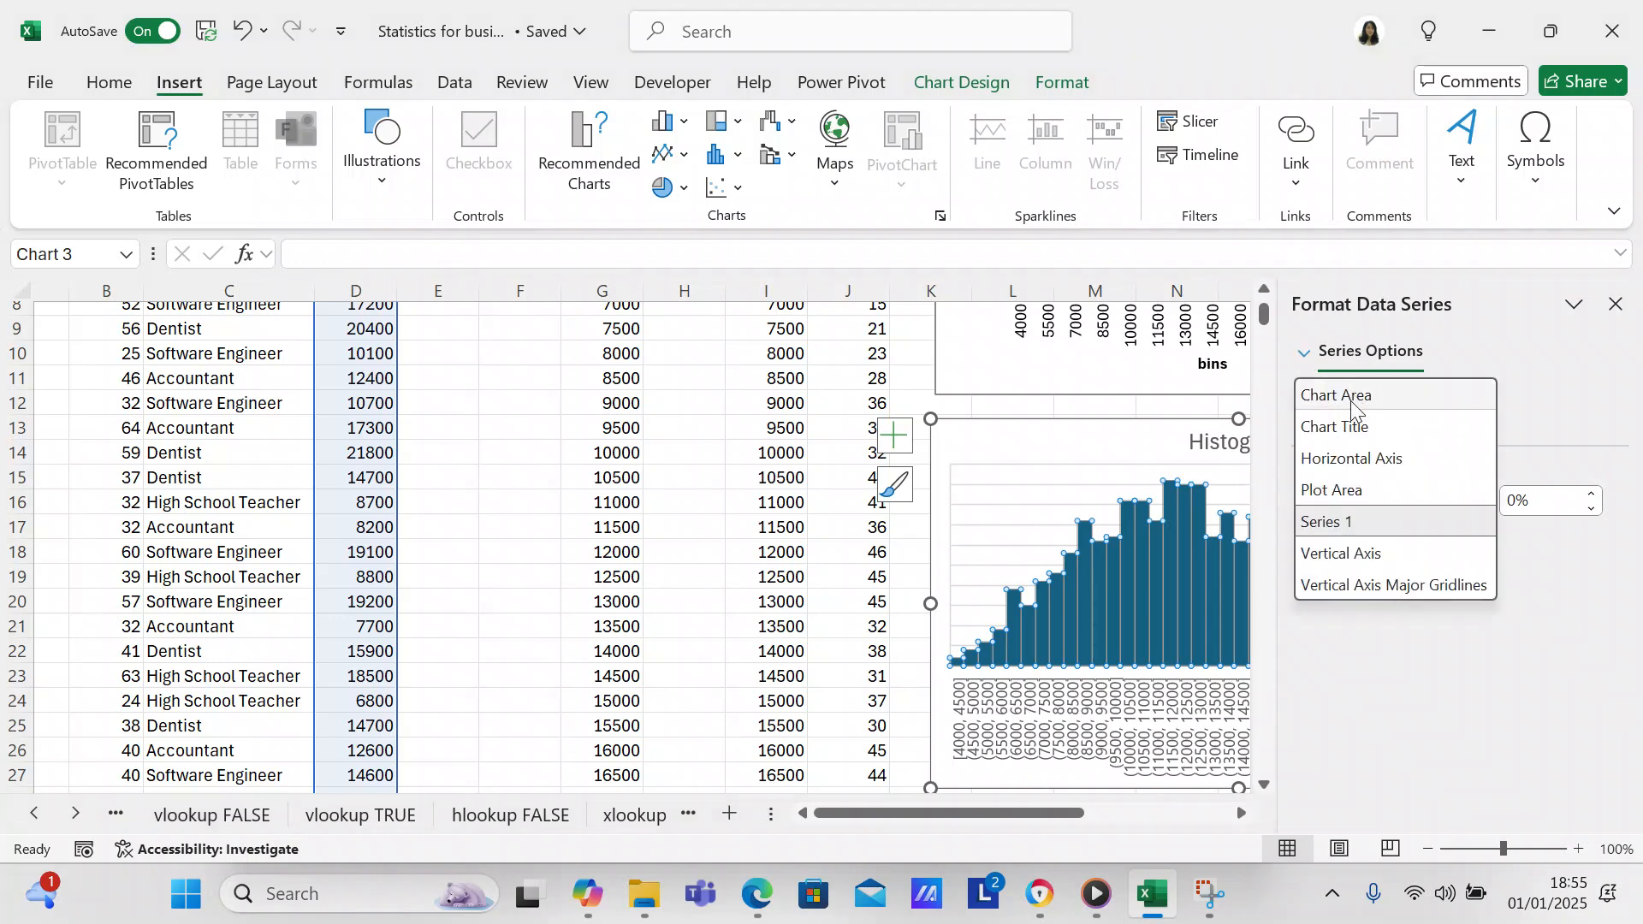
click(1340, 462)
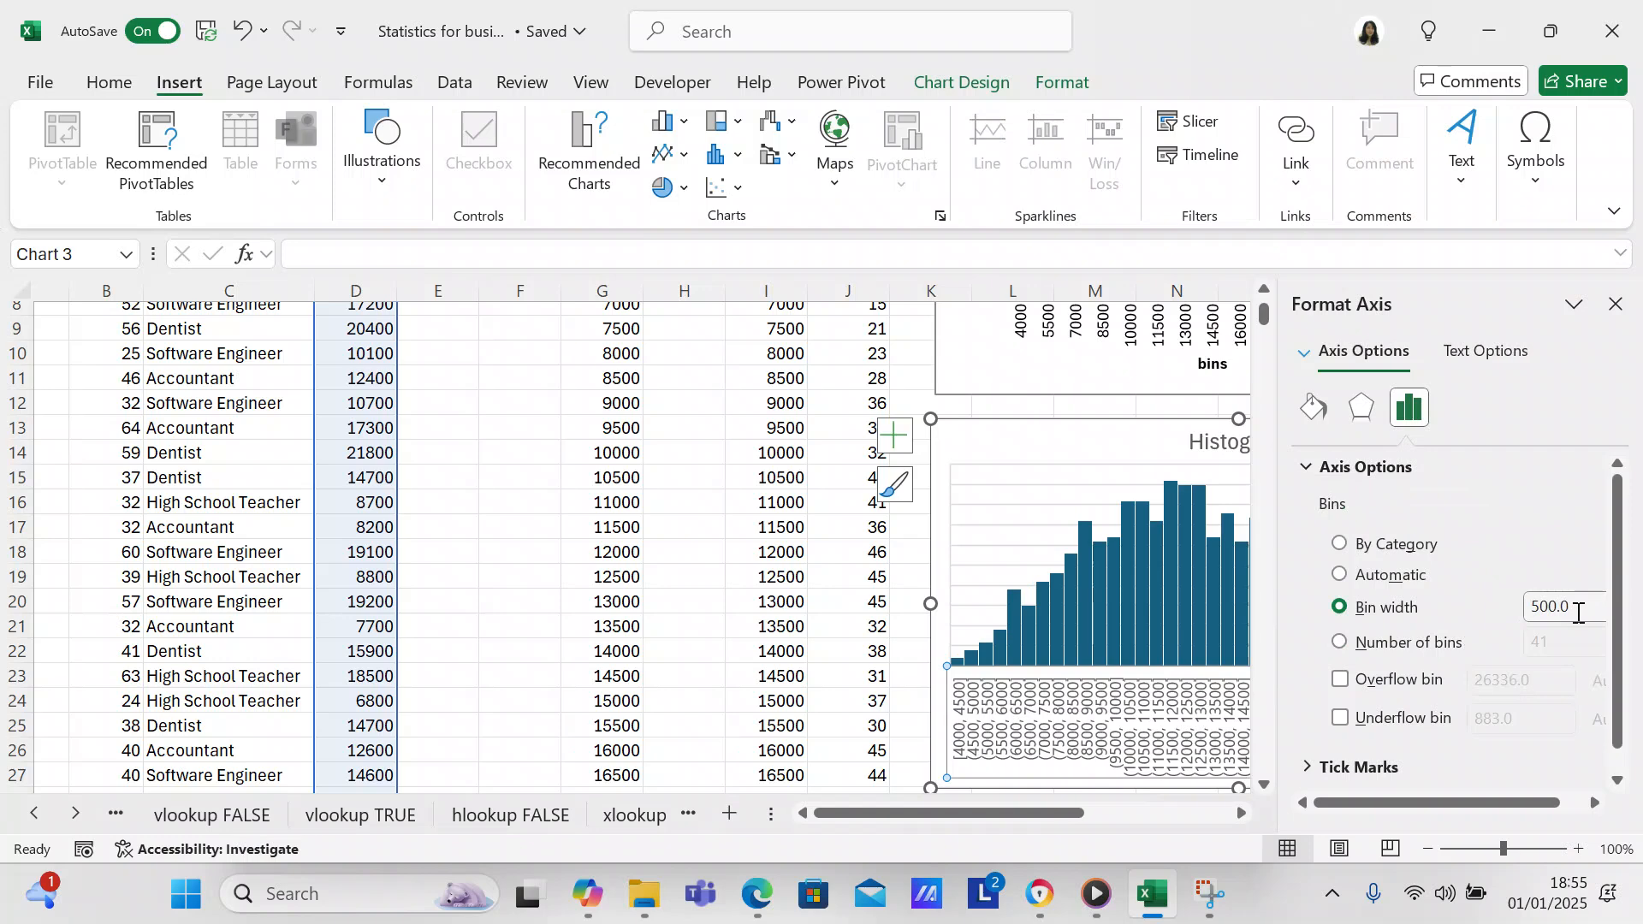
click(1618, 780)
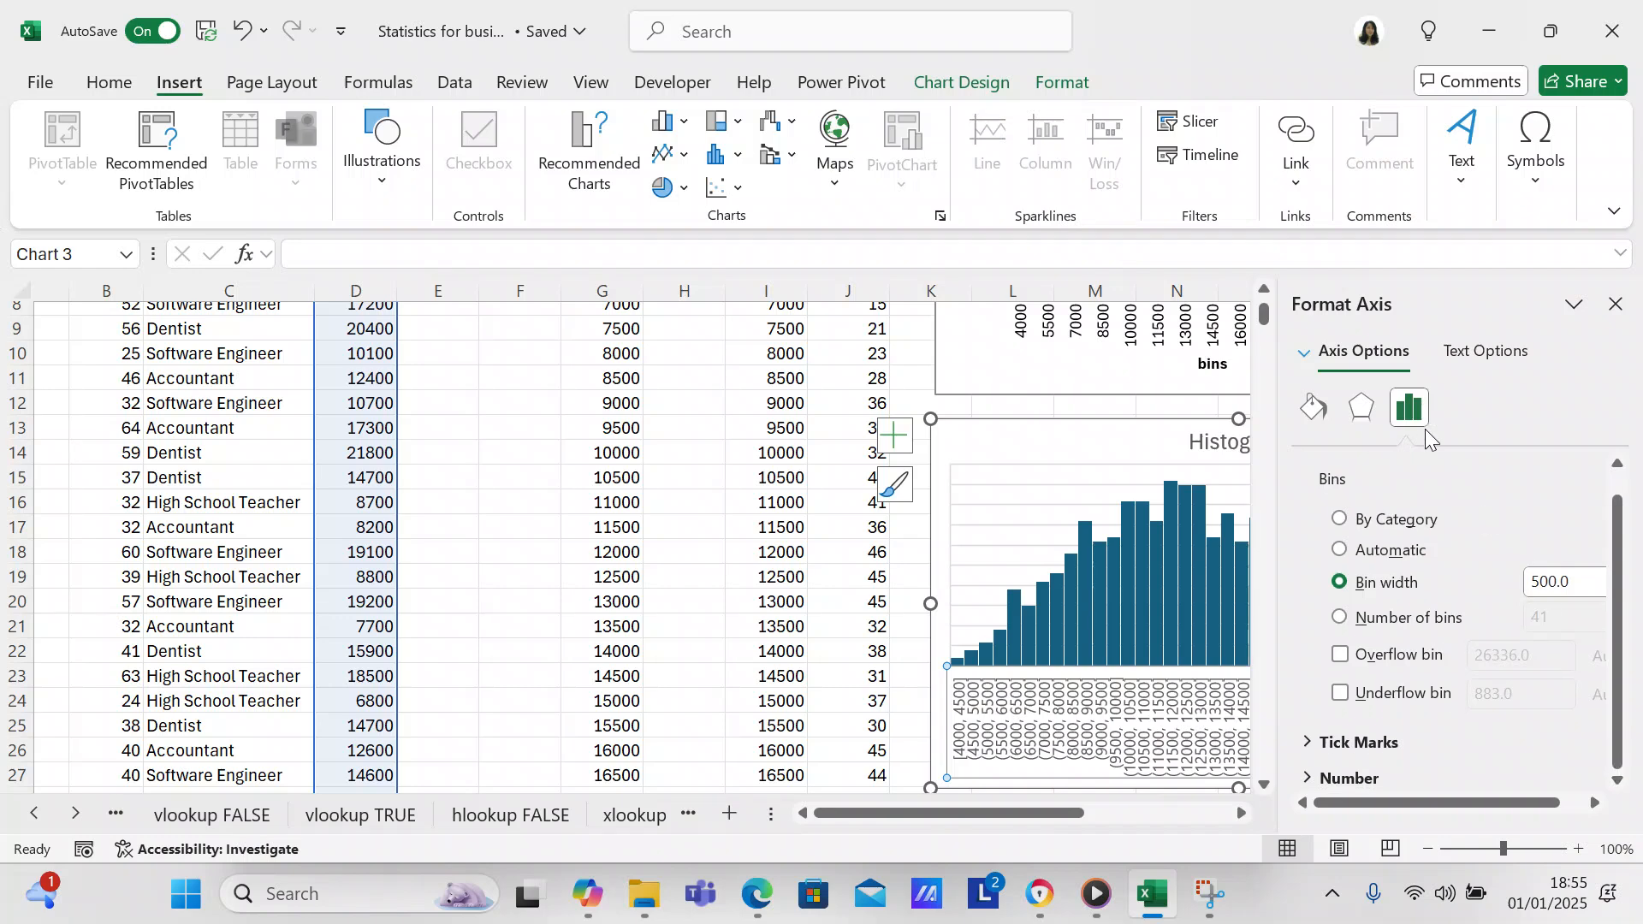
click(1615, 304)
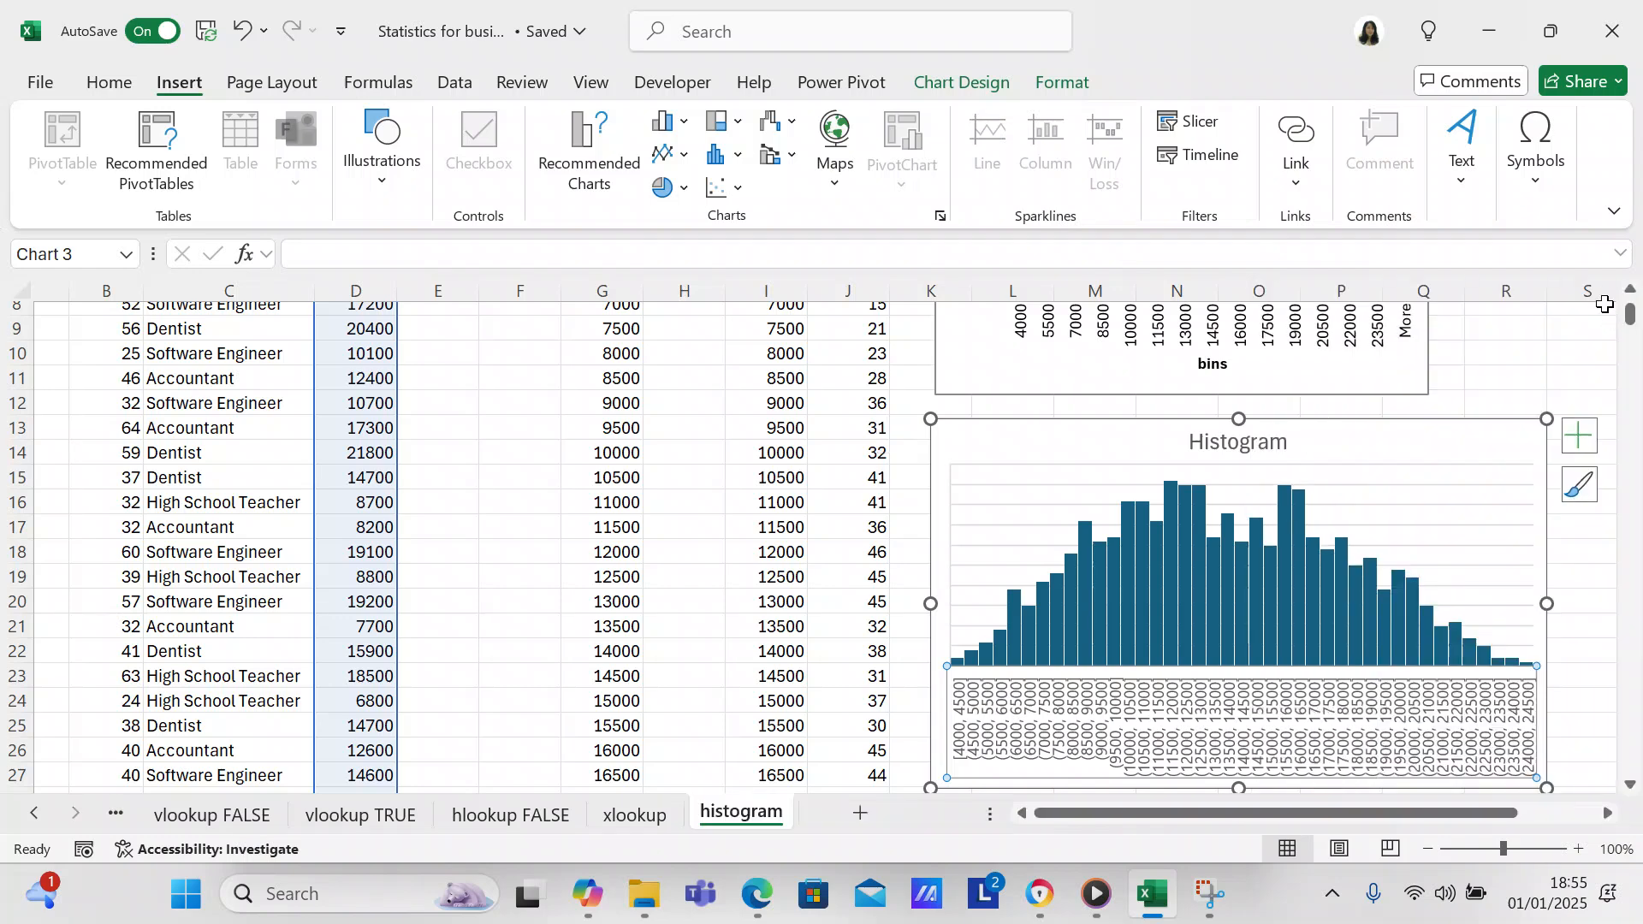
Compare the upper histogram made from the frequency table with the lower salary histogram
drag(1630, 319, 1634, 310)
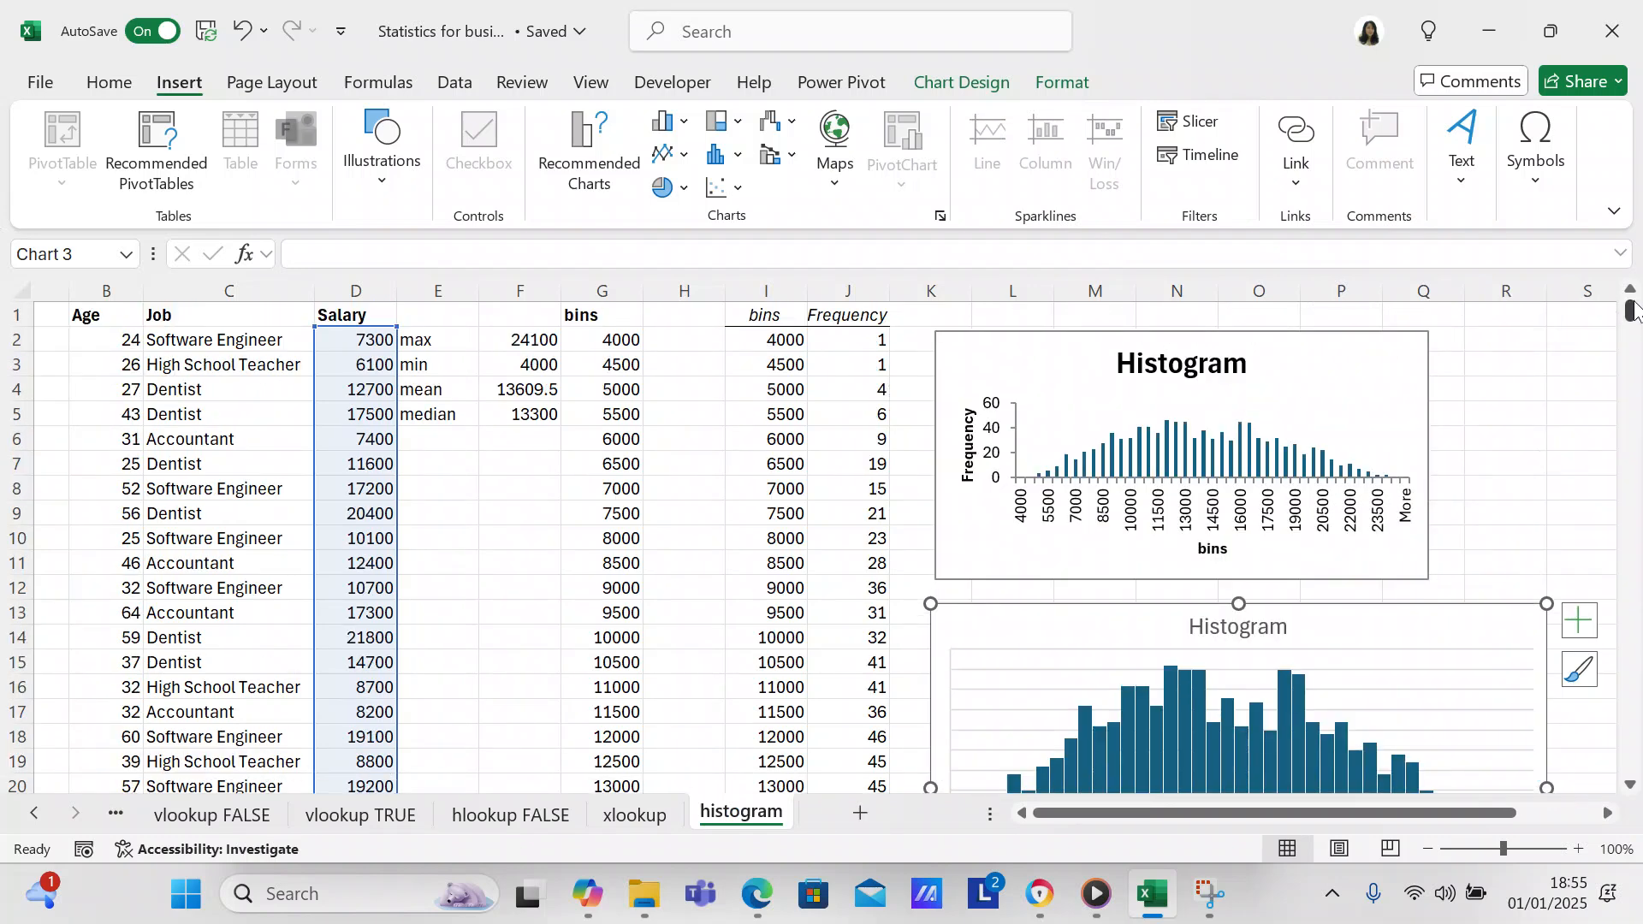
click(1517, 500)
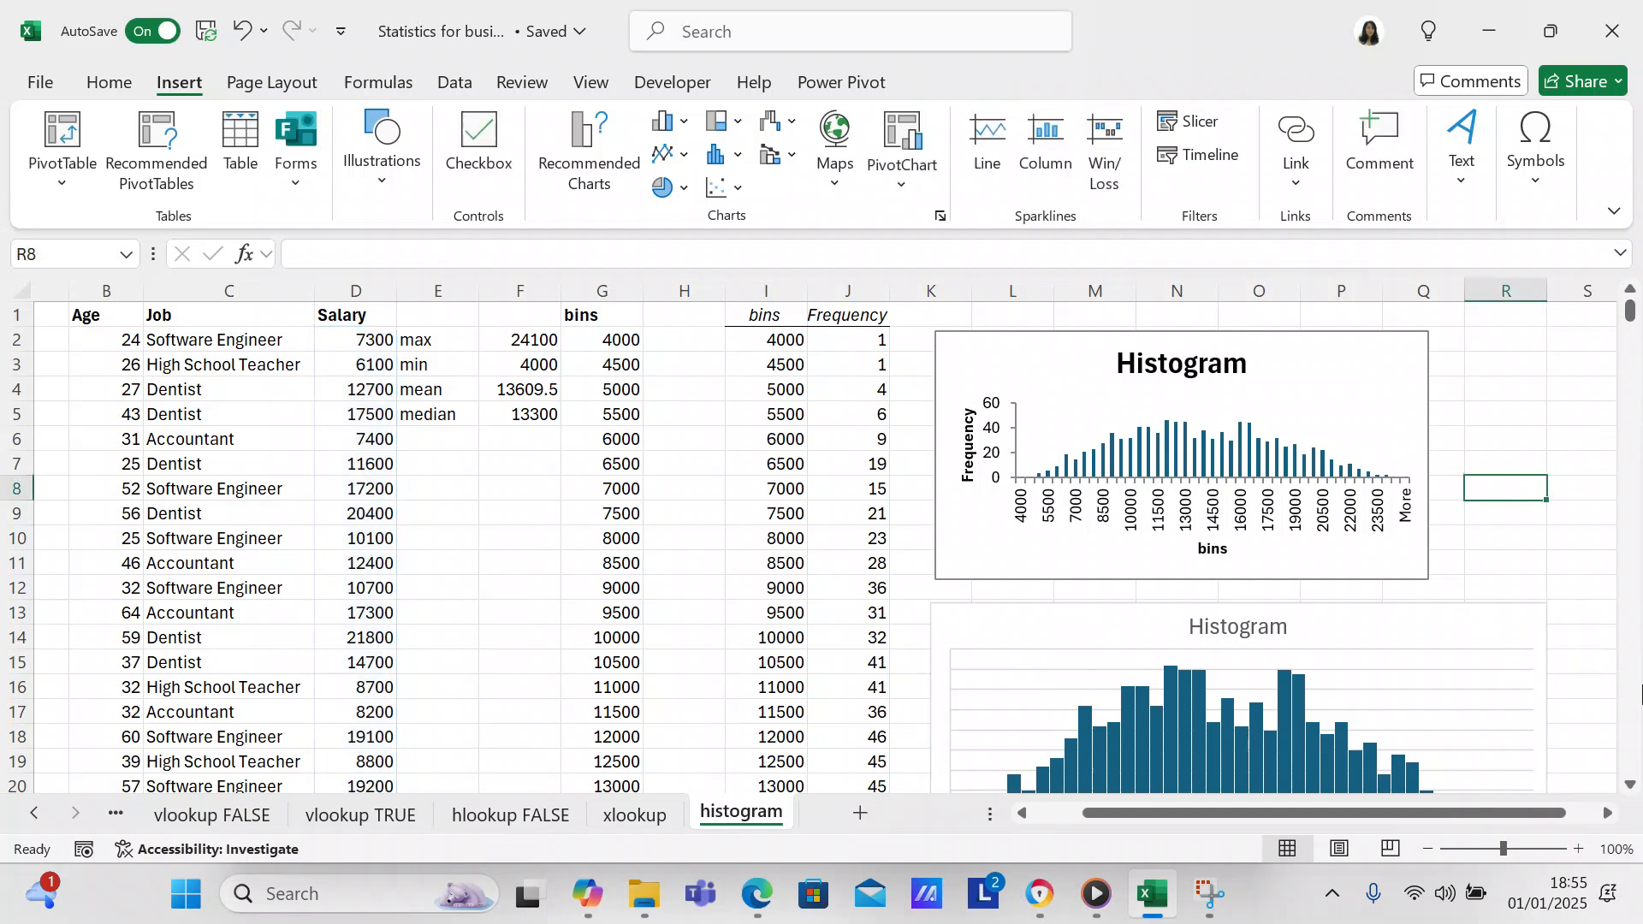
click(1630, 785)
click(1630, 785)
click(1629, 785)
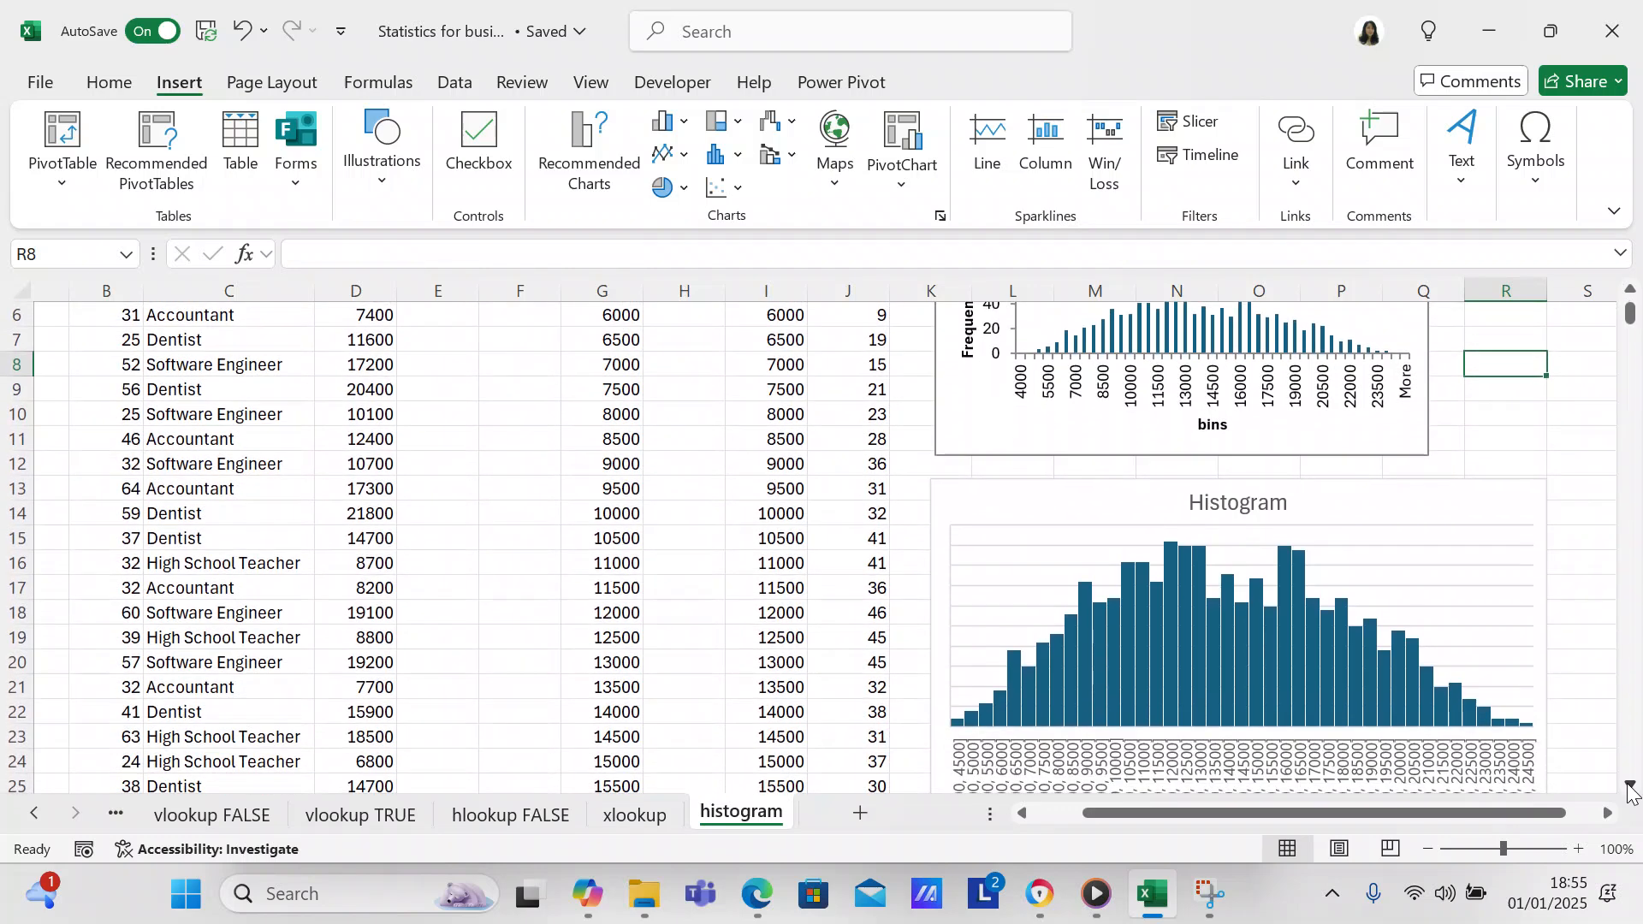
click(1630, 785)
click(1630, 785)
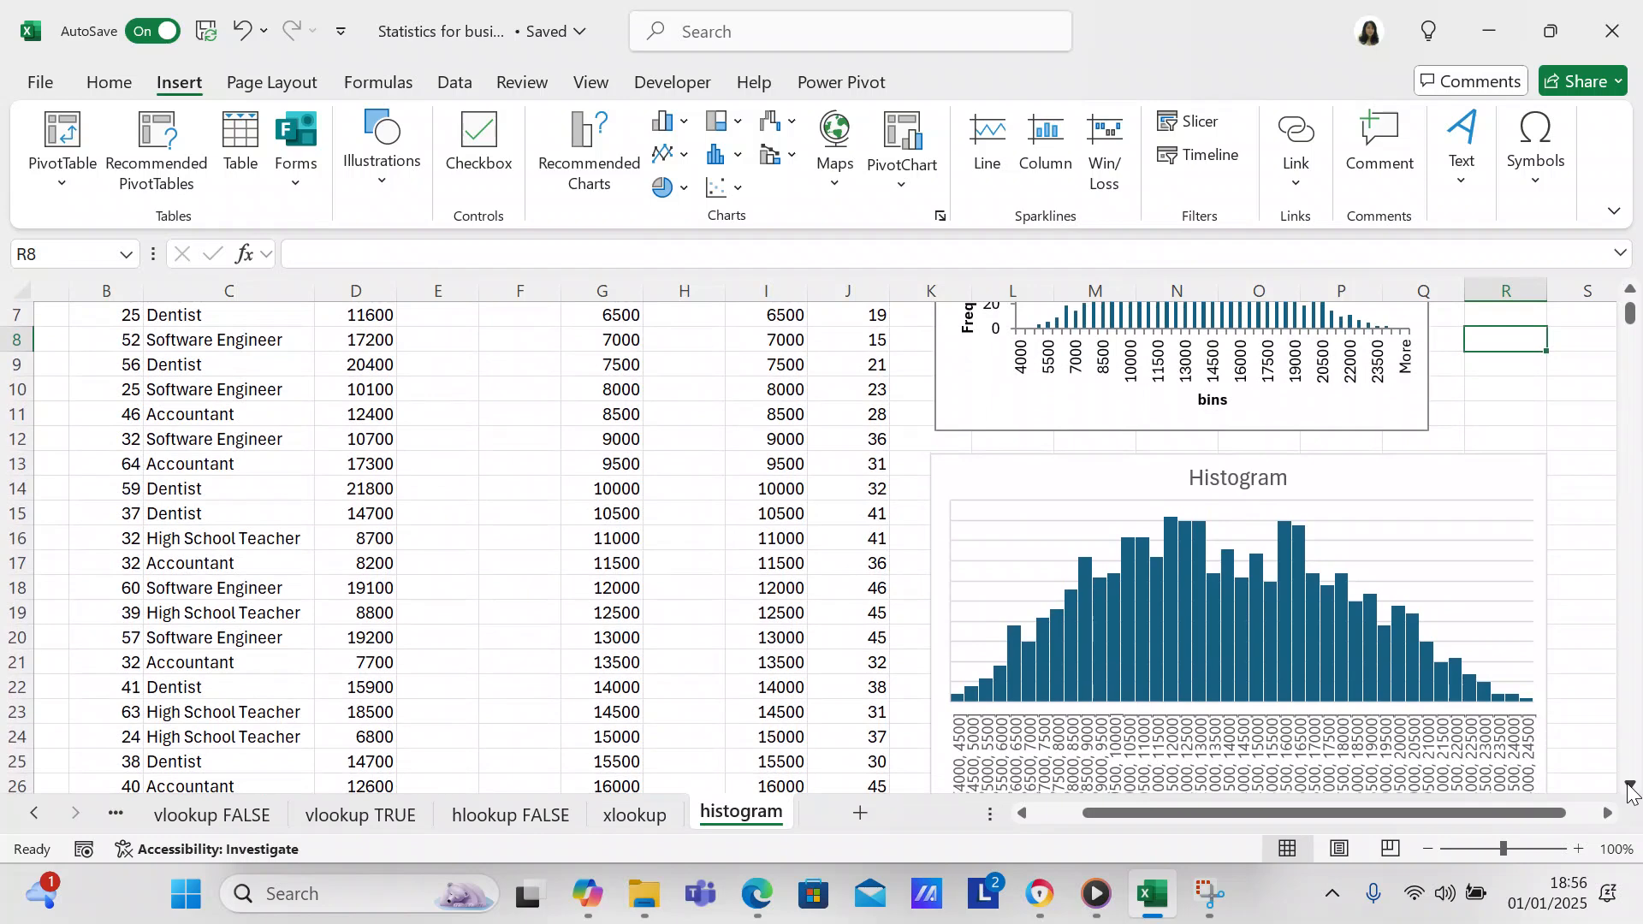
drag(1630, 324, 1631, 313)
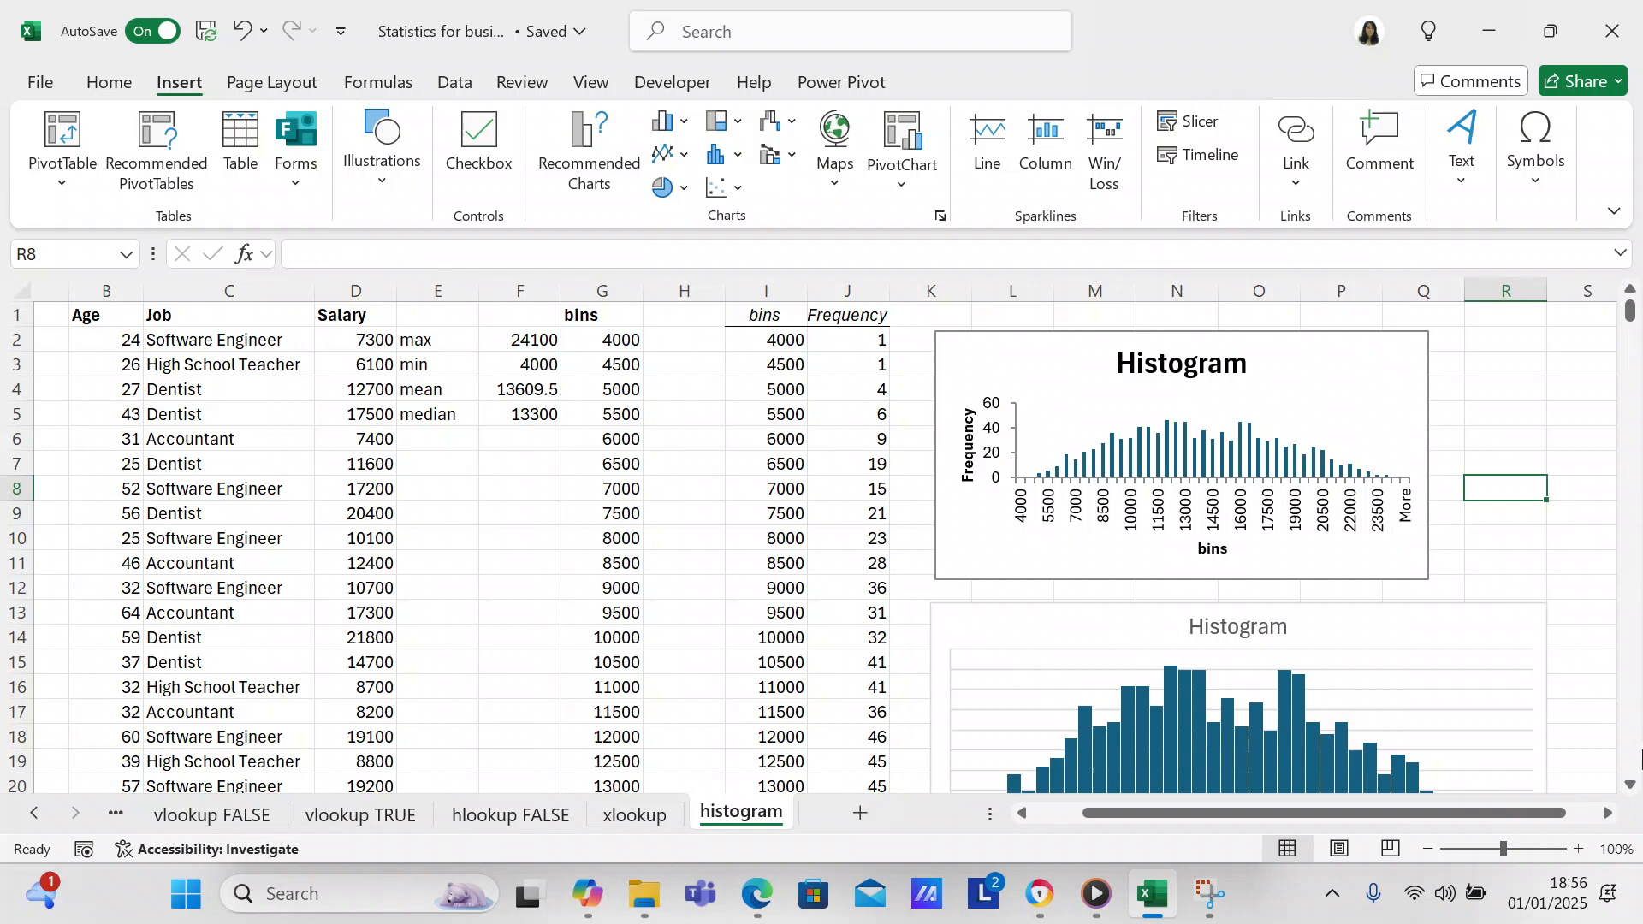
click(1632, 785)
click(1633, 786)
click(1633, 786)
click(1632, 786)
click(1632, 787)
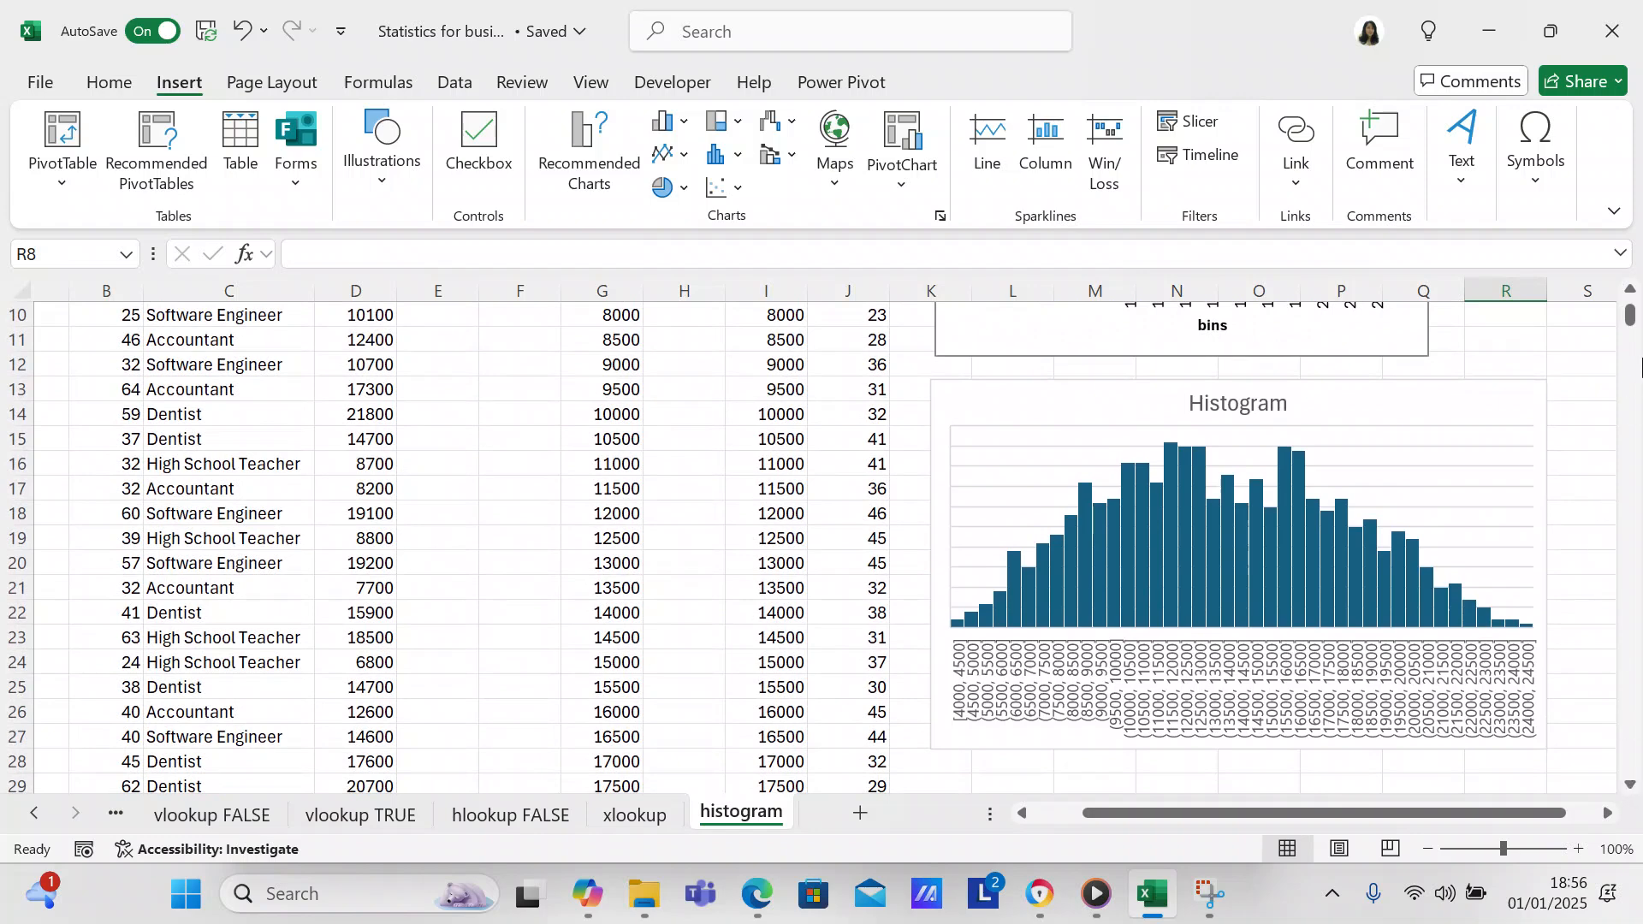
drag(1631, 314, 1626, 278)
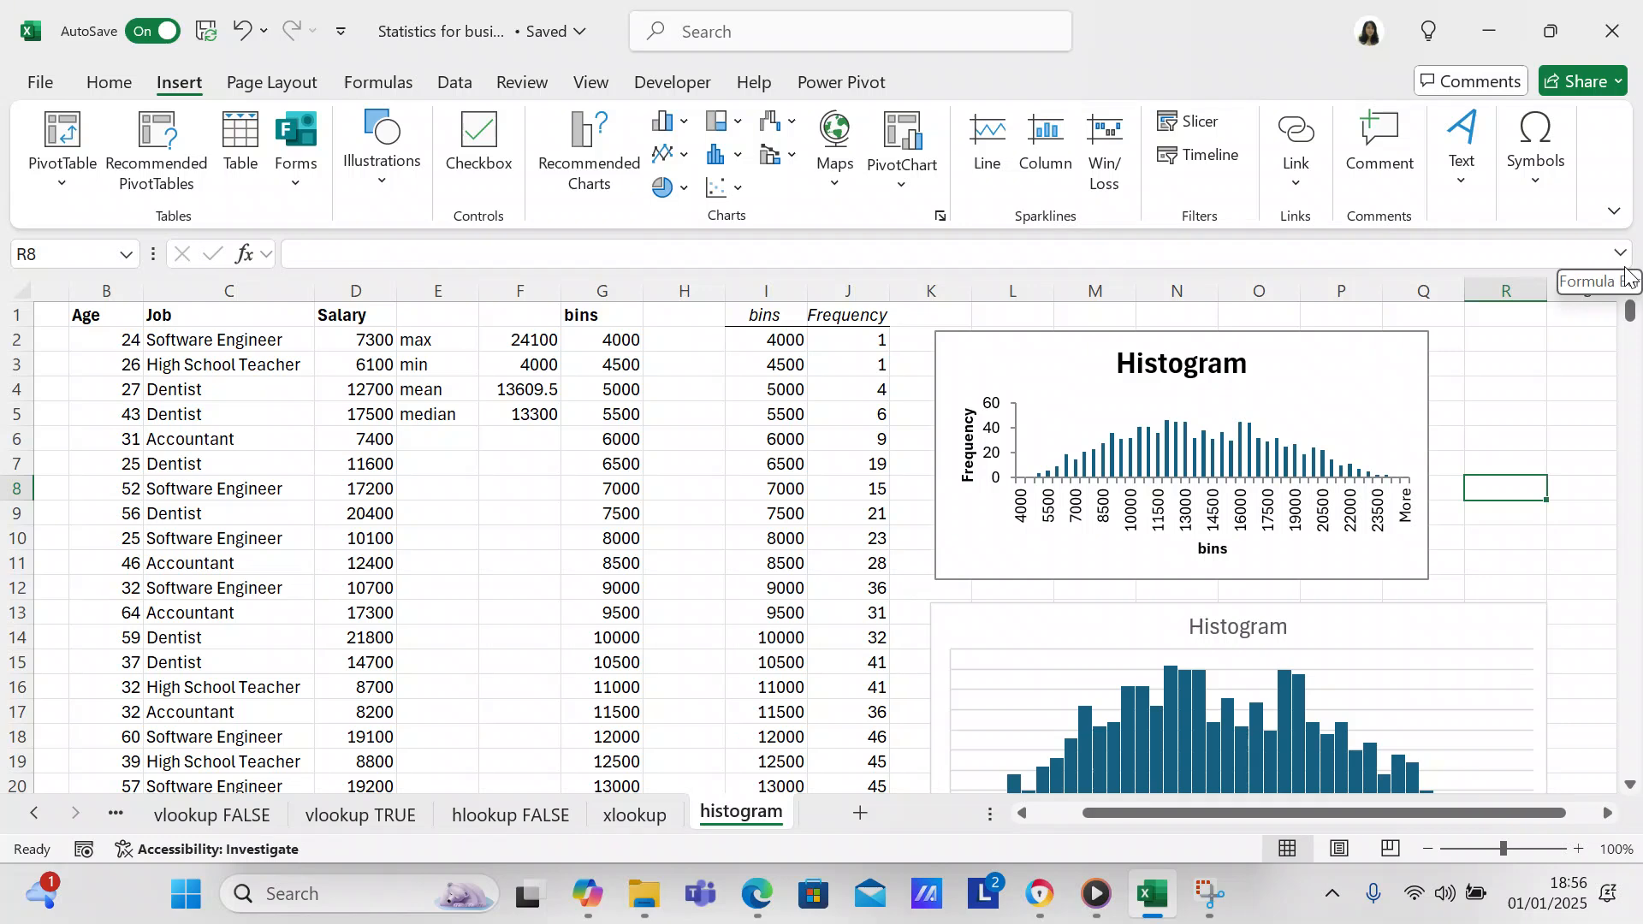